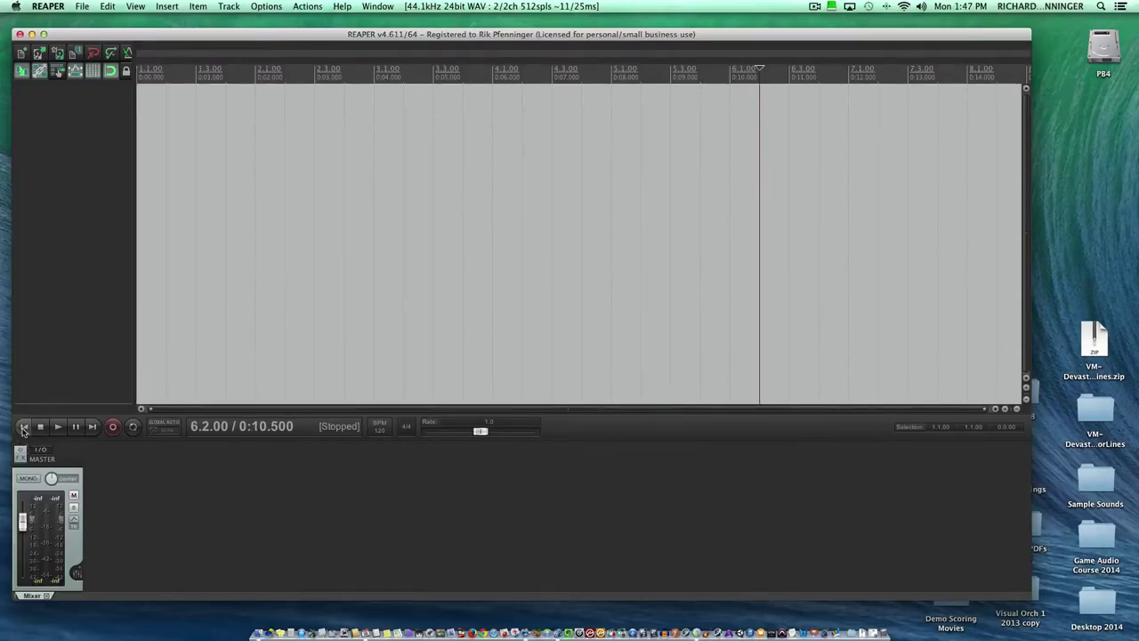
Return the edit cursor to the project start at 1.1.00.
click(24, 427)
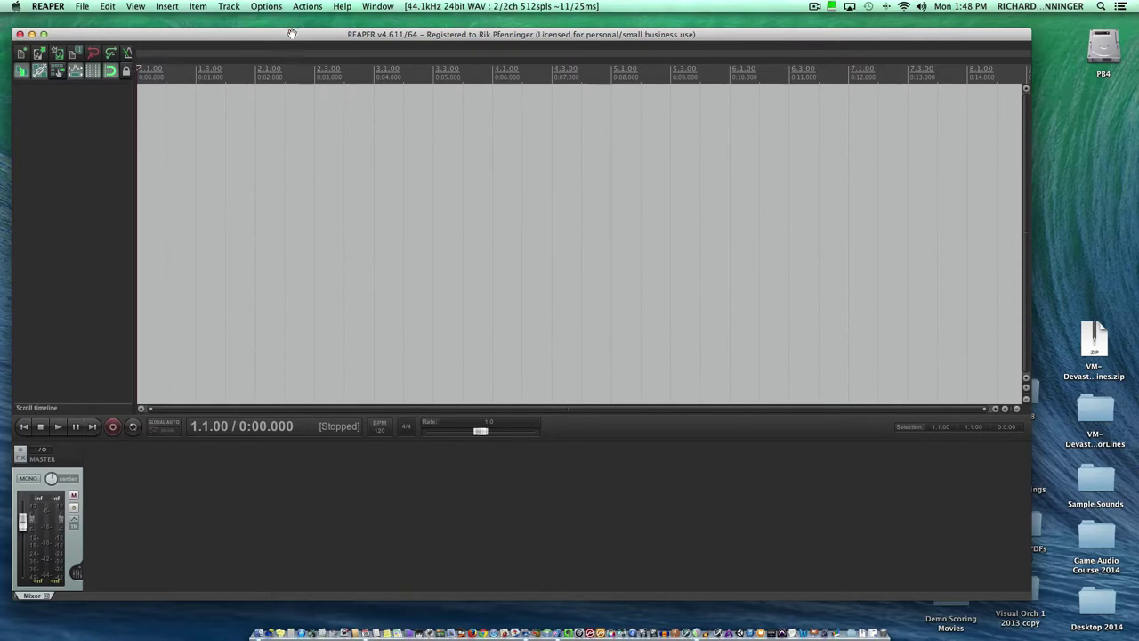
Insert a new track, Track 1, and record-arm it on Input 1.
click(228, 7)
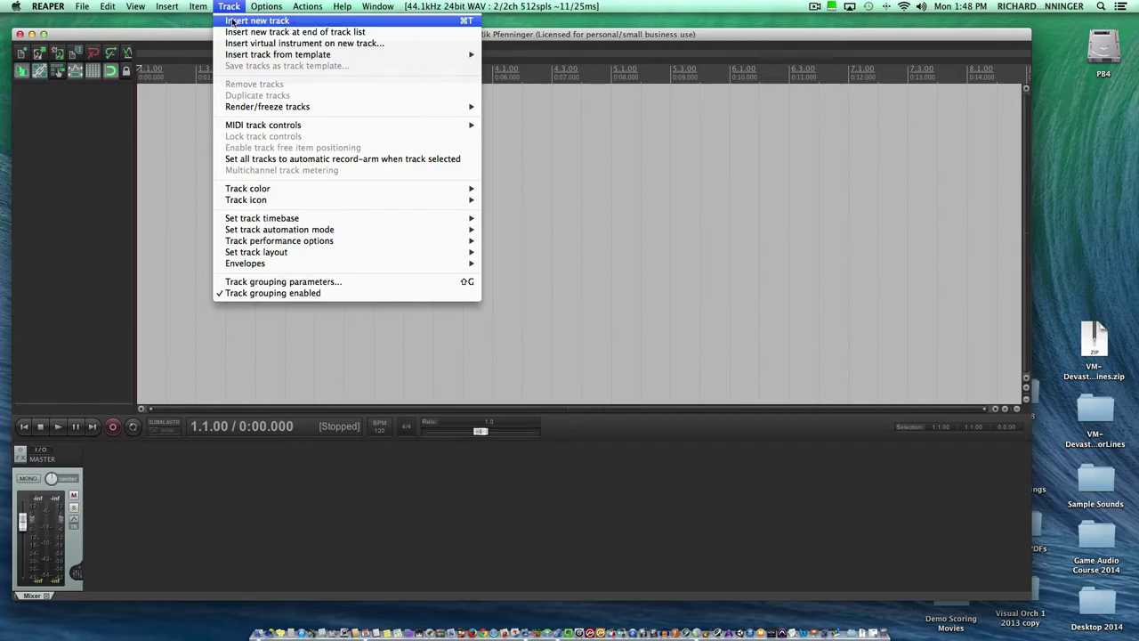
click(233, 21)
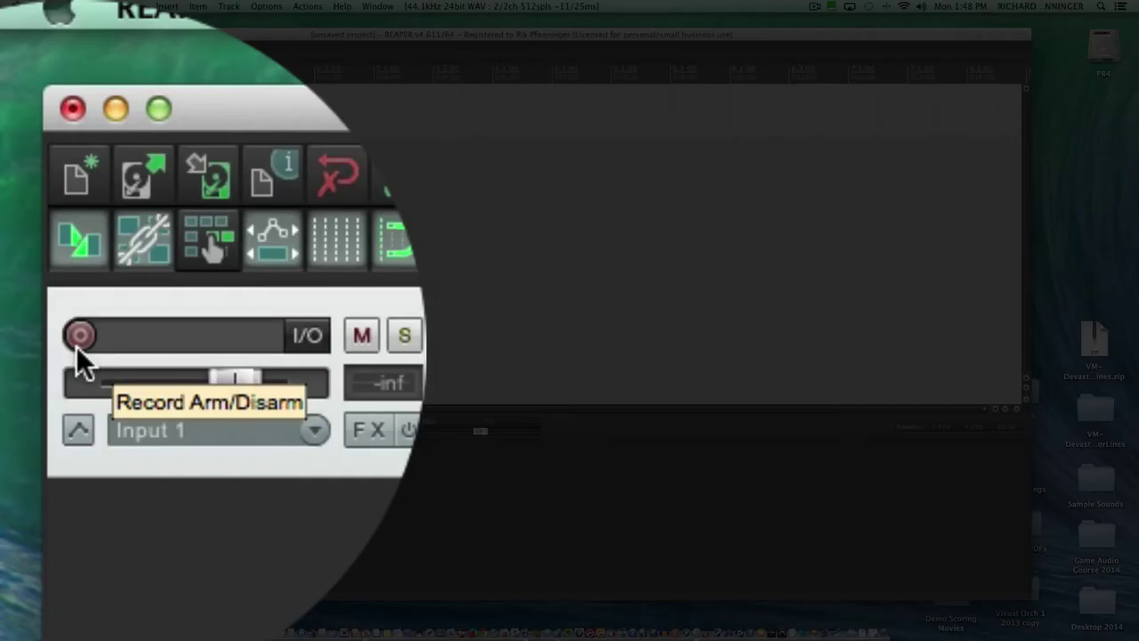
click(77, 347)
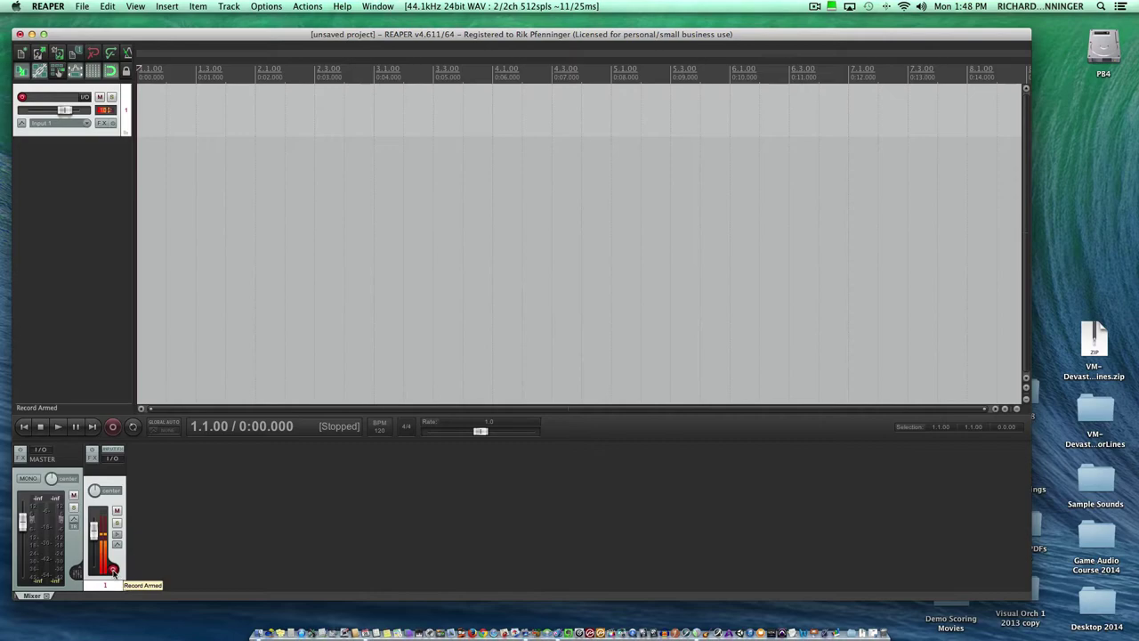
click(113, 568)
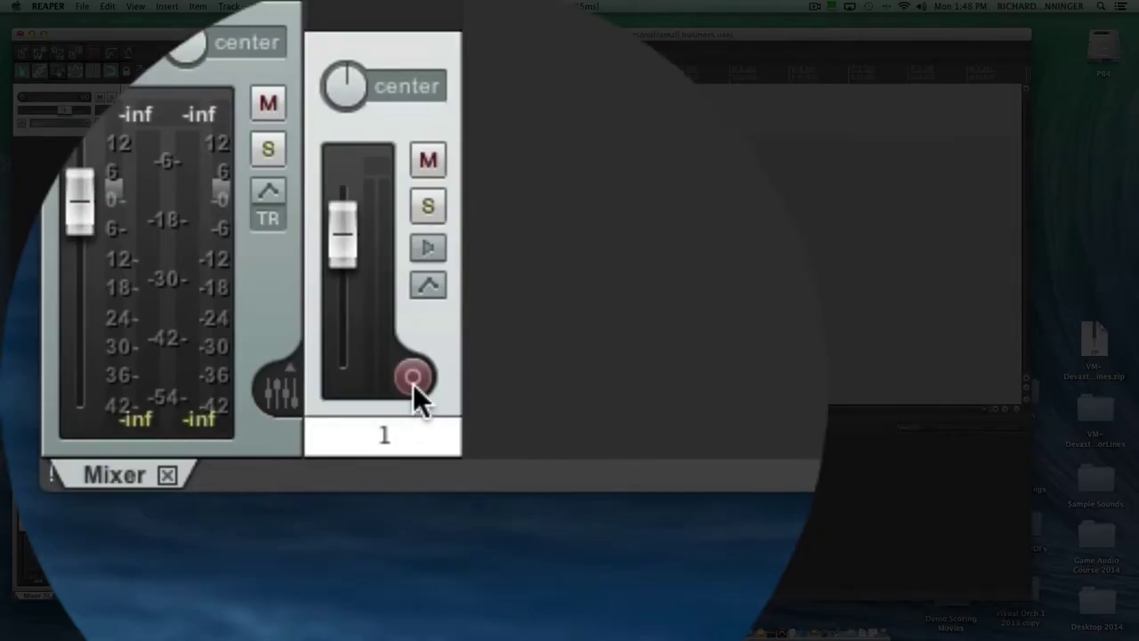
click(113, 569)
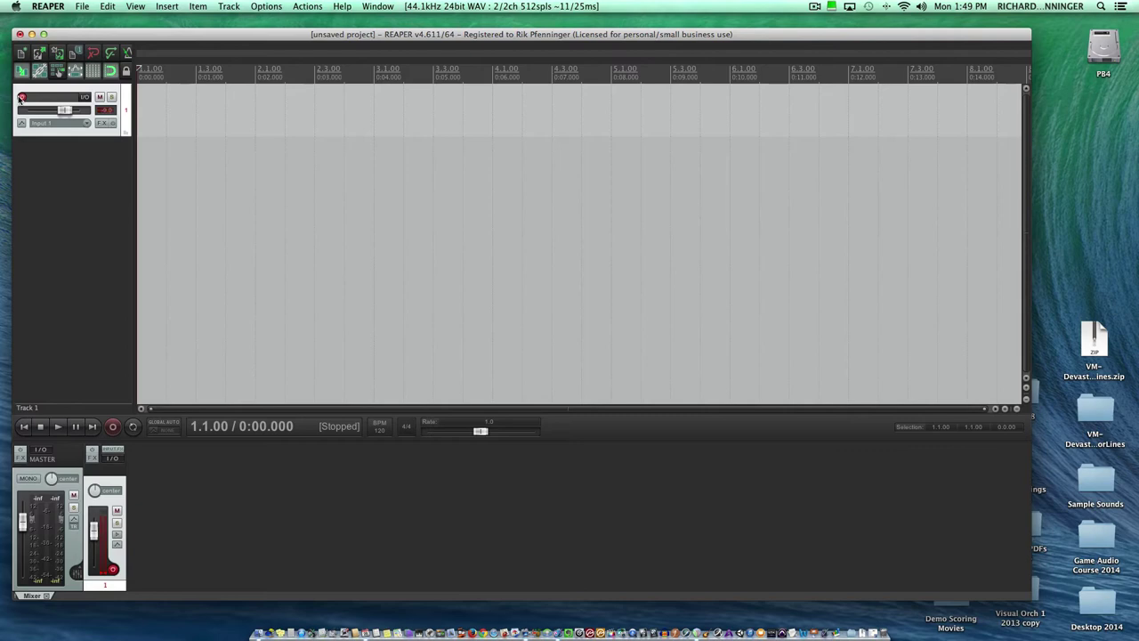
Disarm Track 1, check the Audio Device preferences keeping the default system devices, and cancel.
click(22, 97)
click(82, 6)
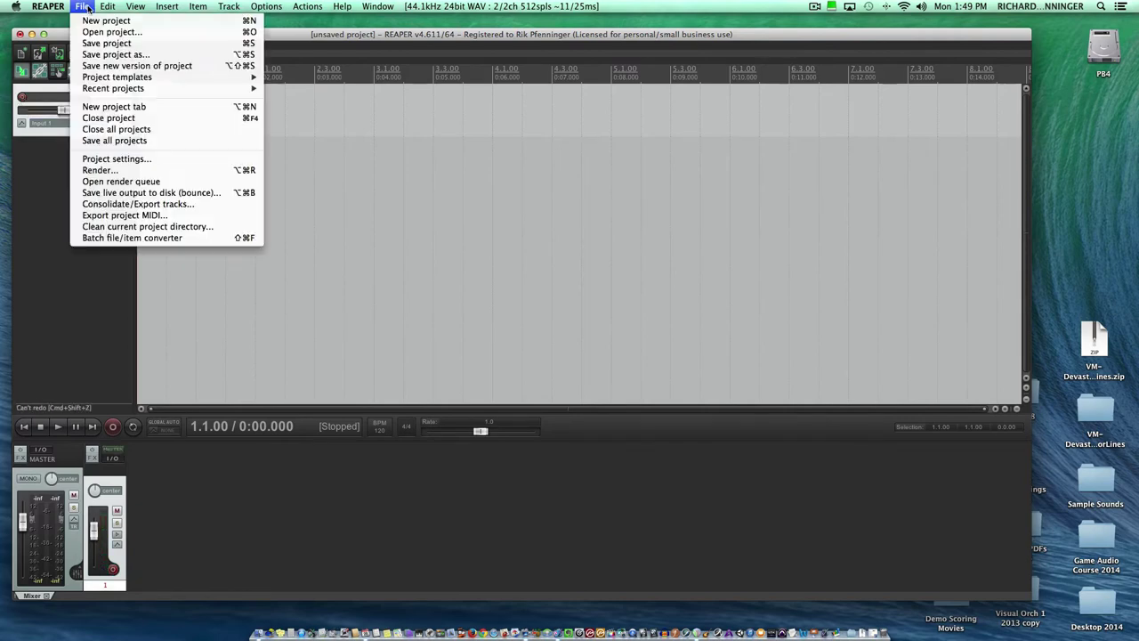
mouse_move(63, 7)
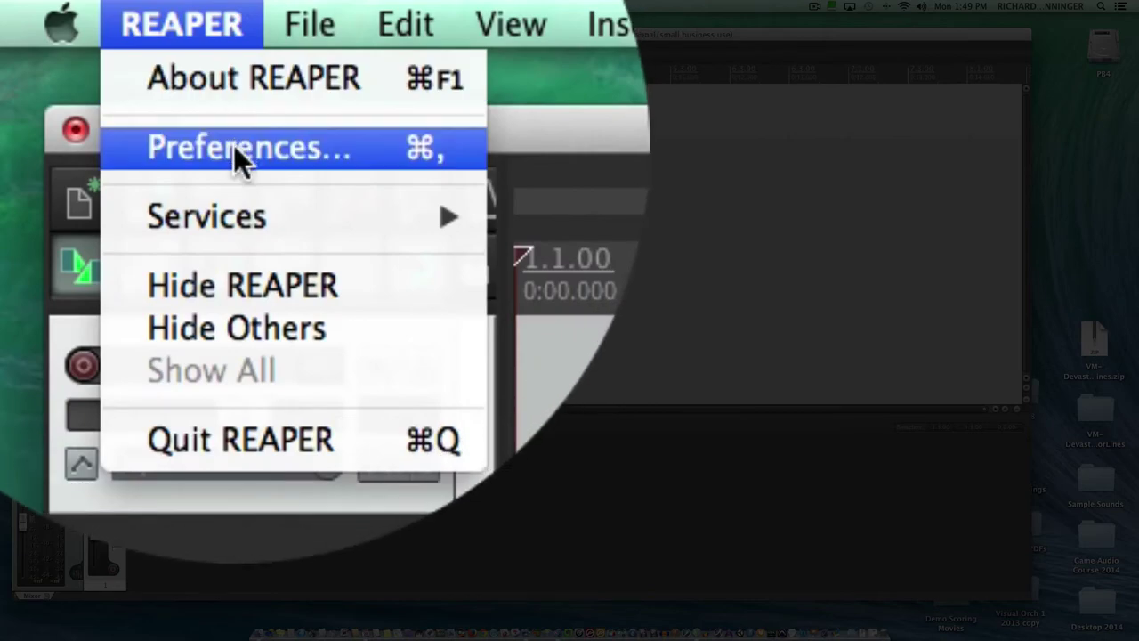
click(233, 145)
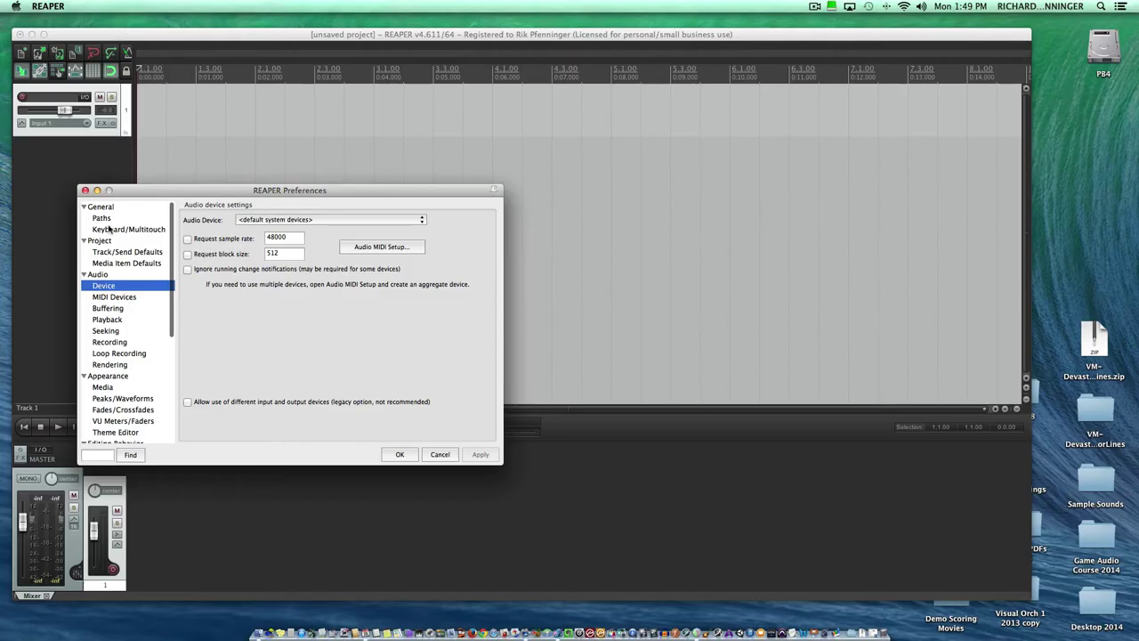
click(100, 276)
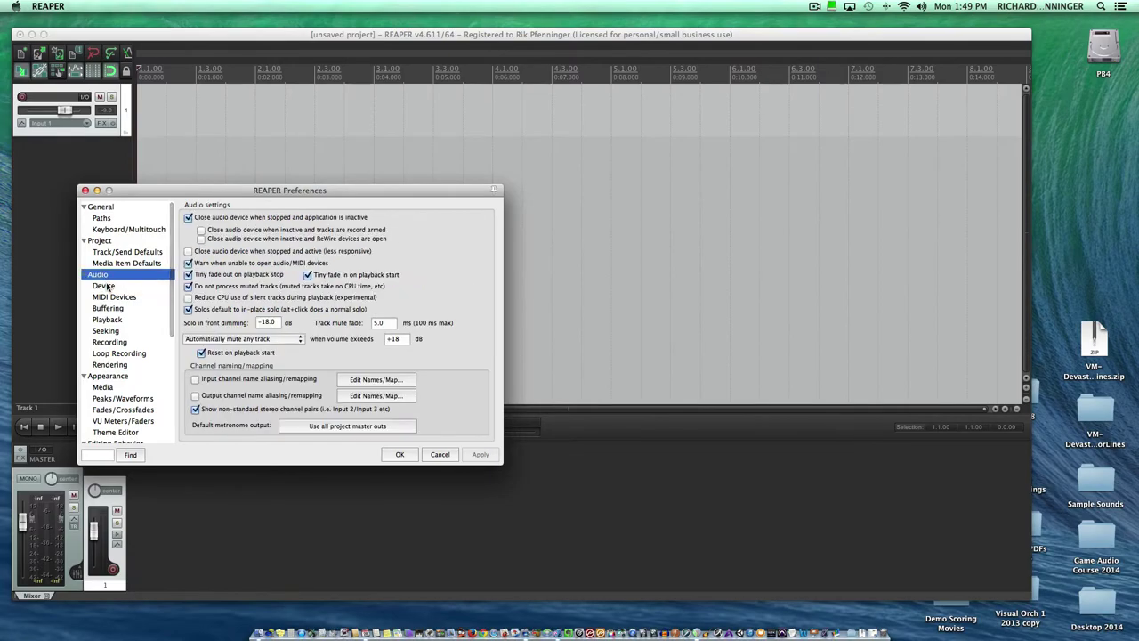
click(105, 284)
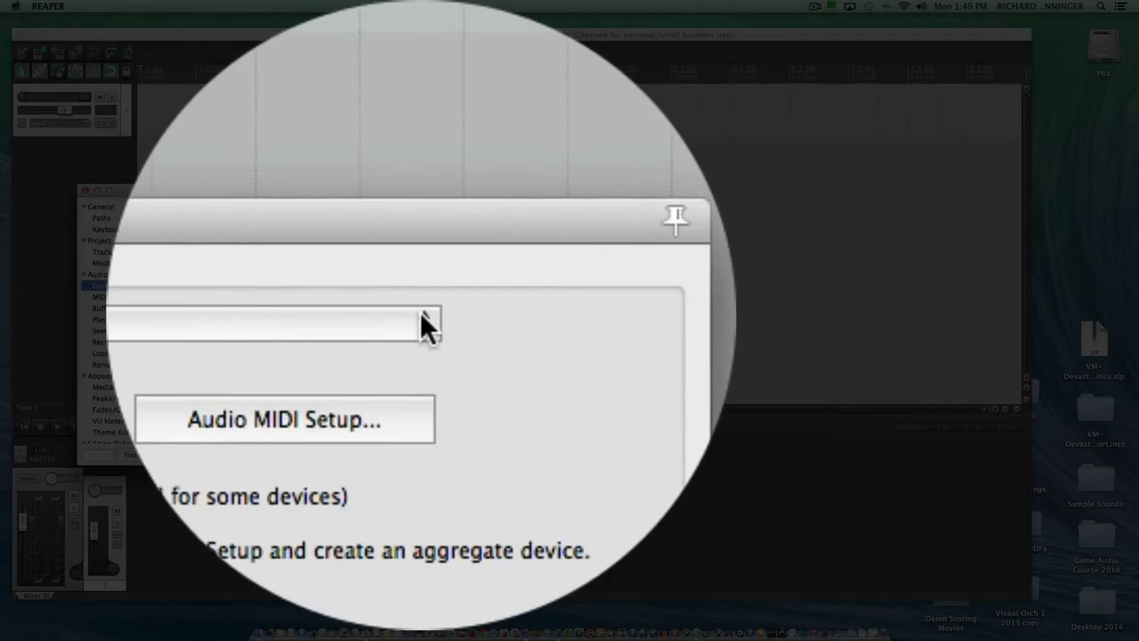
click(423, 220)
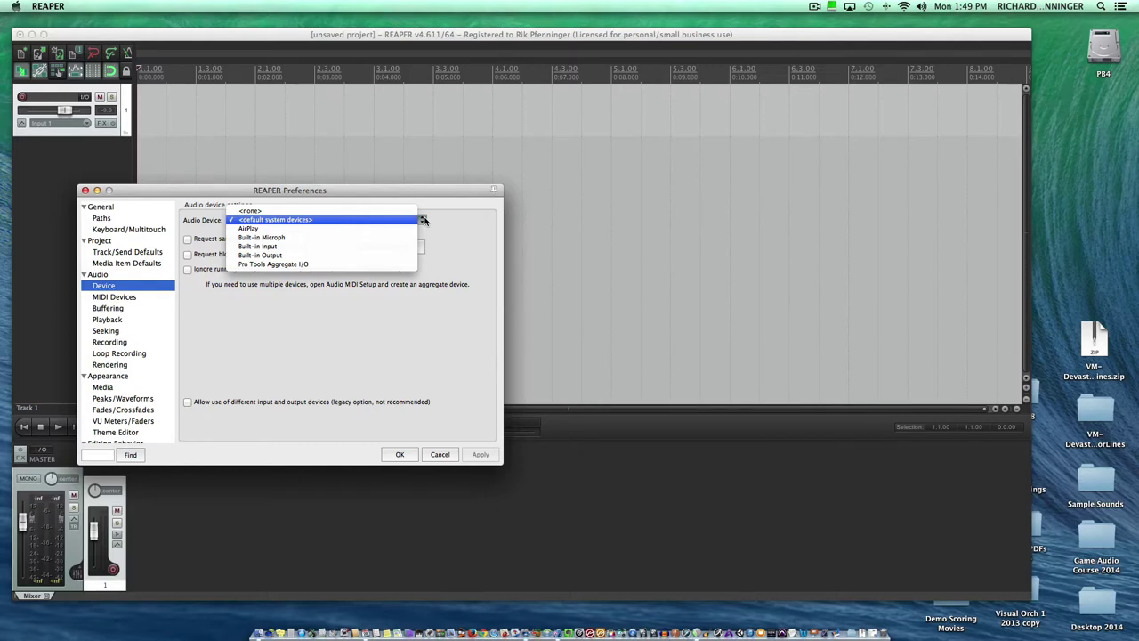
click(447, 234)
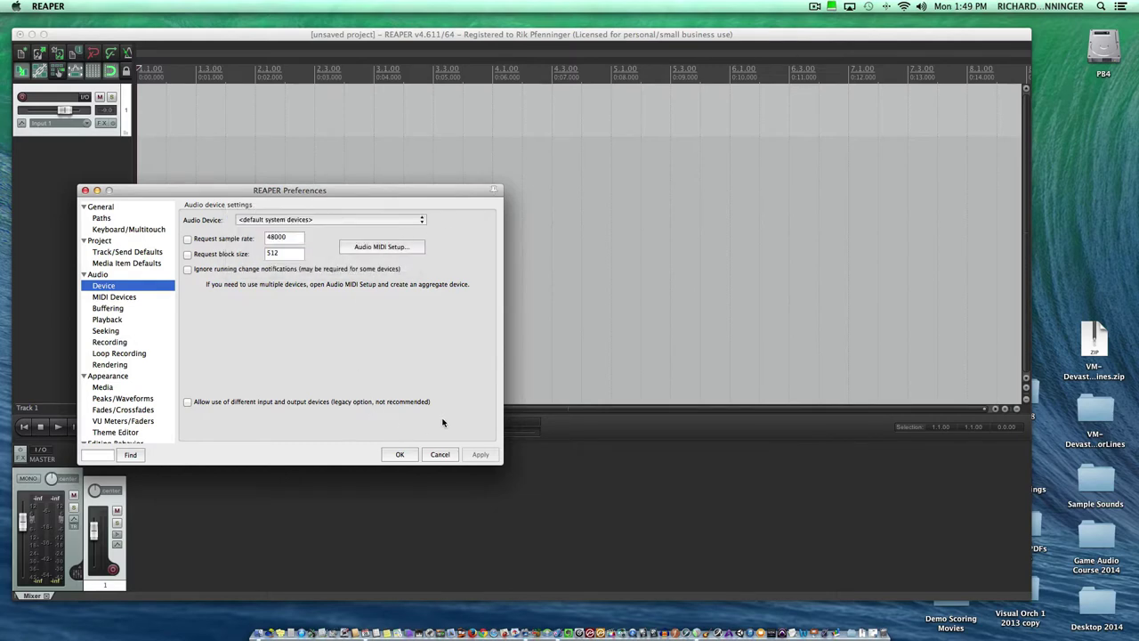
click(446, 457)
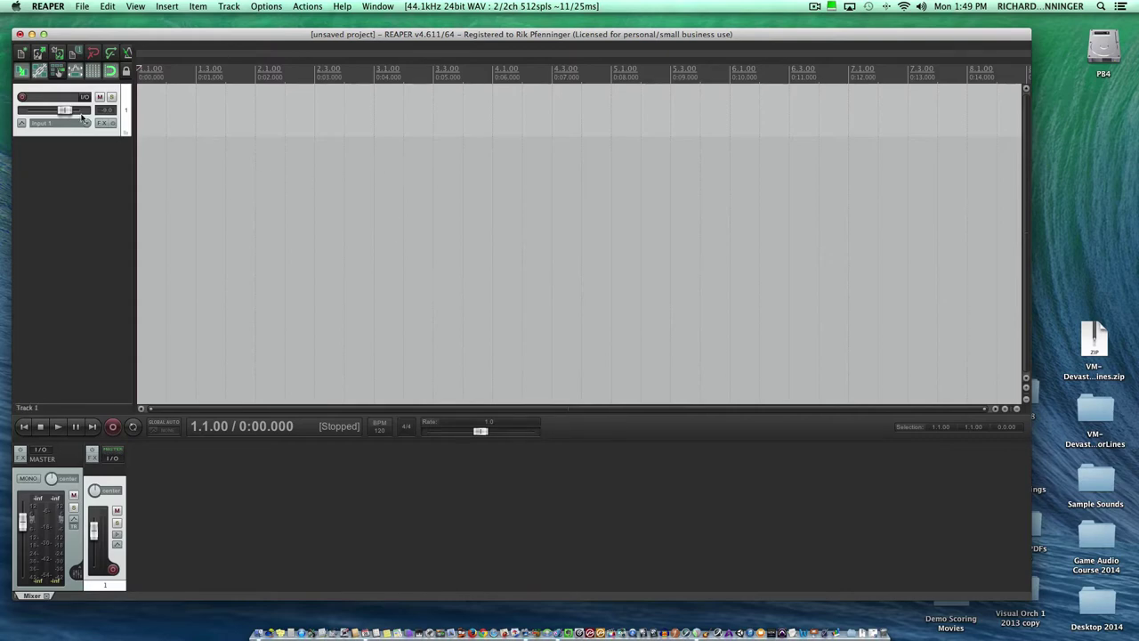
Arm Track 1 and record a short take, stopping with Space.
click(22, 97)
key(super+r)
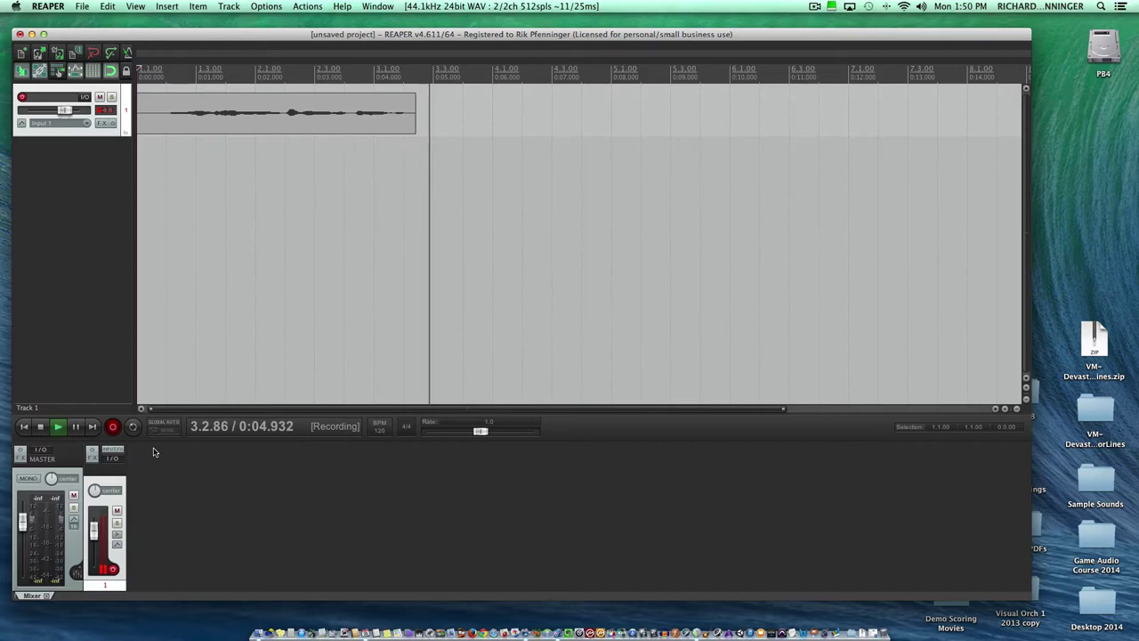
key(space)
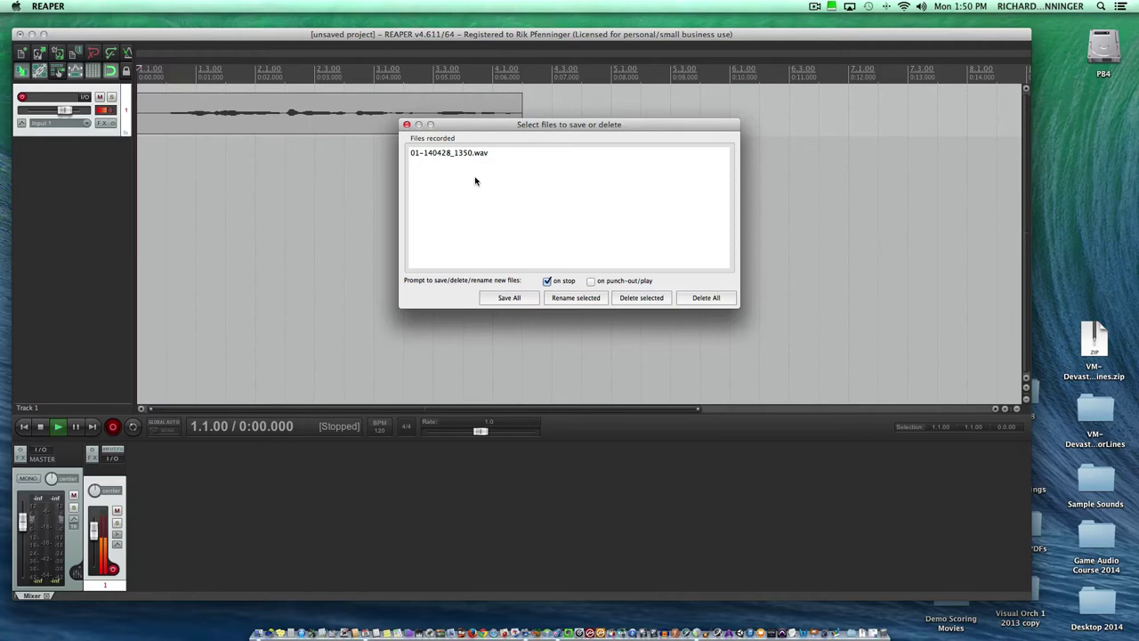
Rename the recorded file 01-140428_1350.wav to 'Testing Vocal' and save all recordings.
click(466, 157)
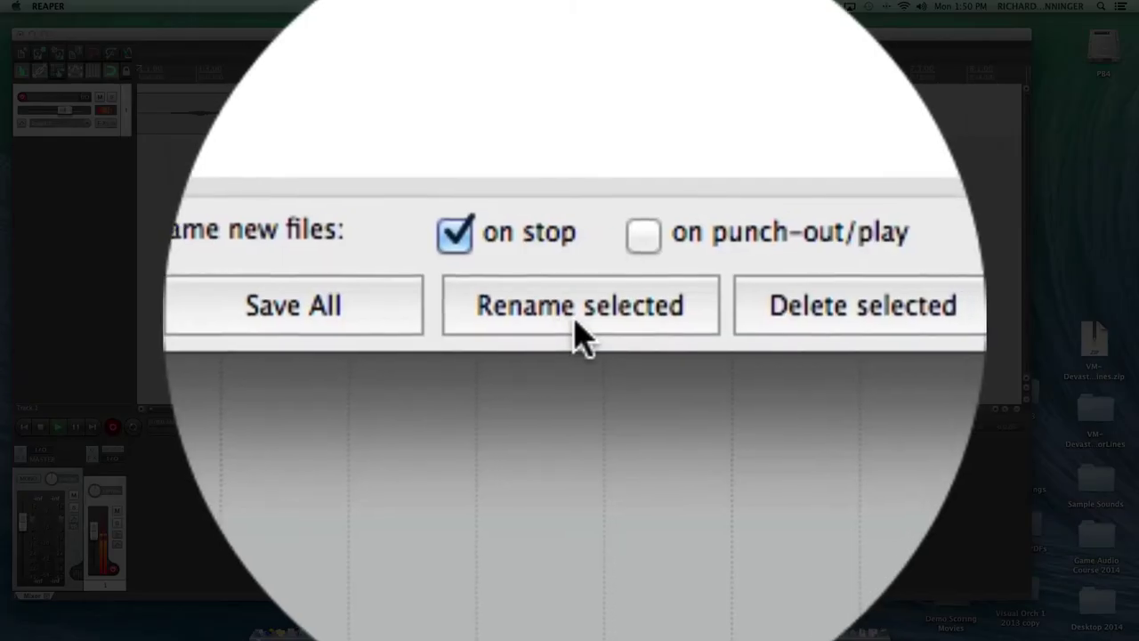
click(575, 325)
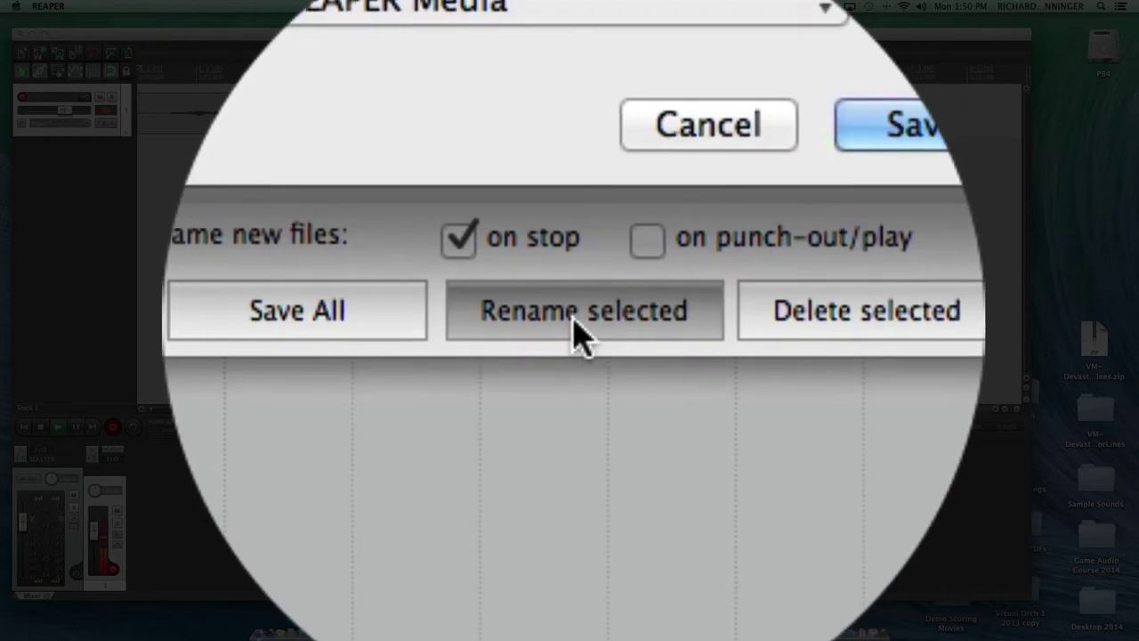
text(Test)
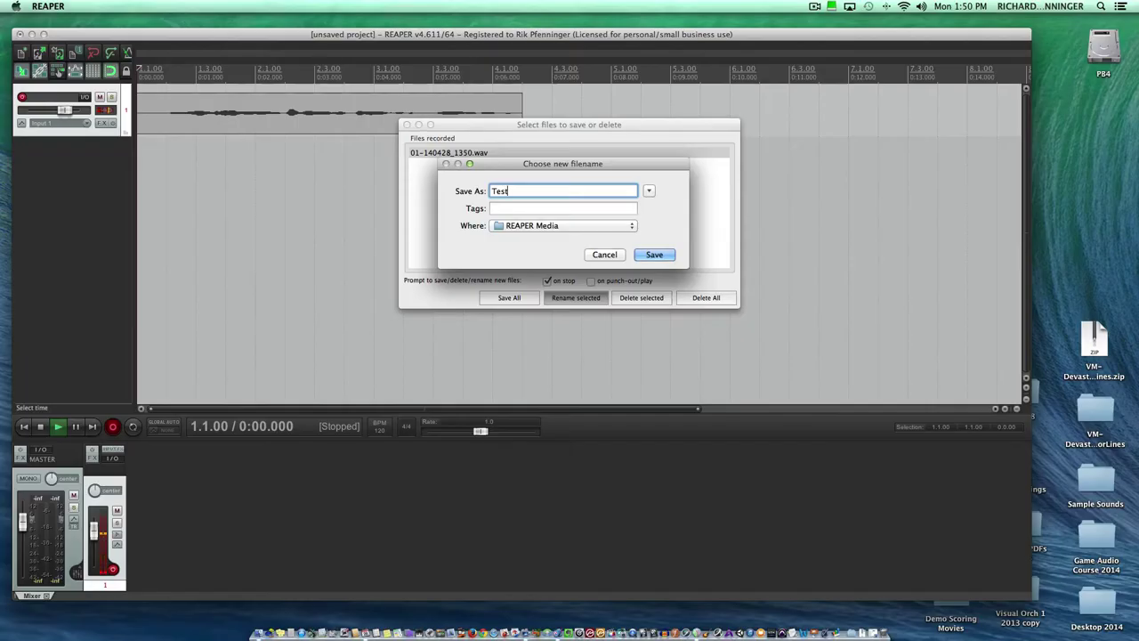
text(ing Vocal)
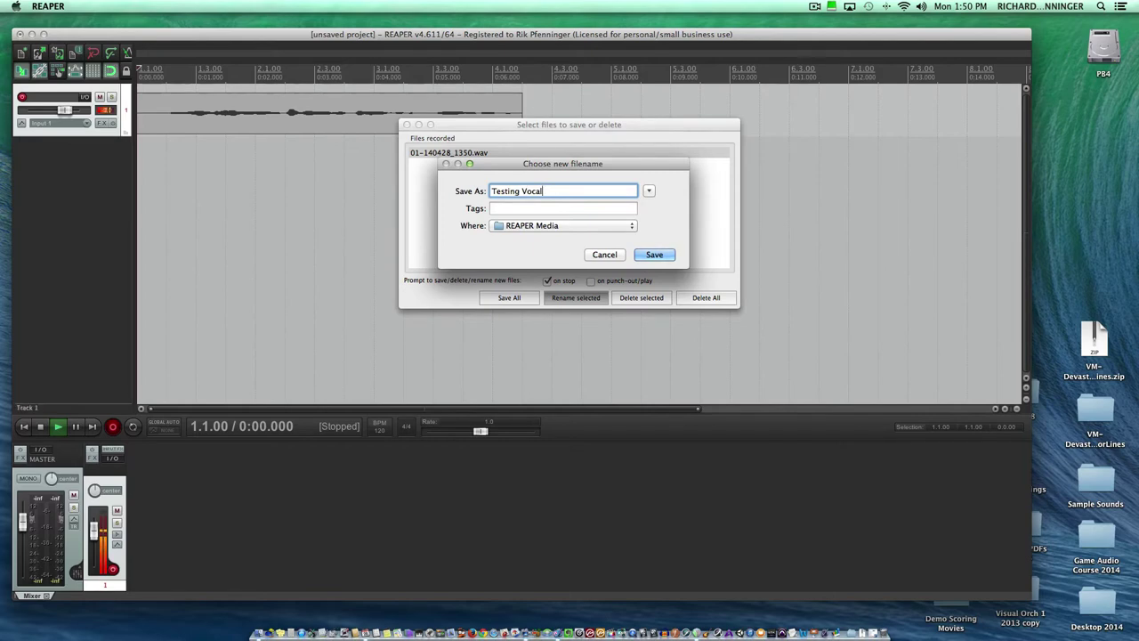
click(665, 255)
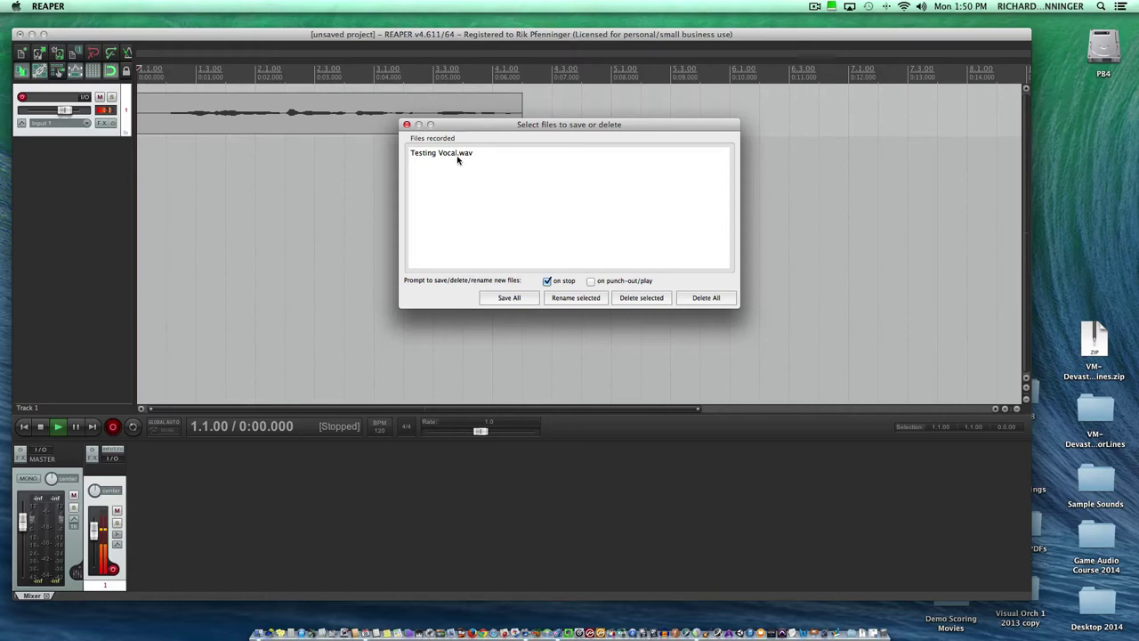
click(509, 297)
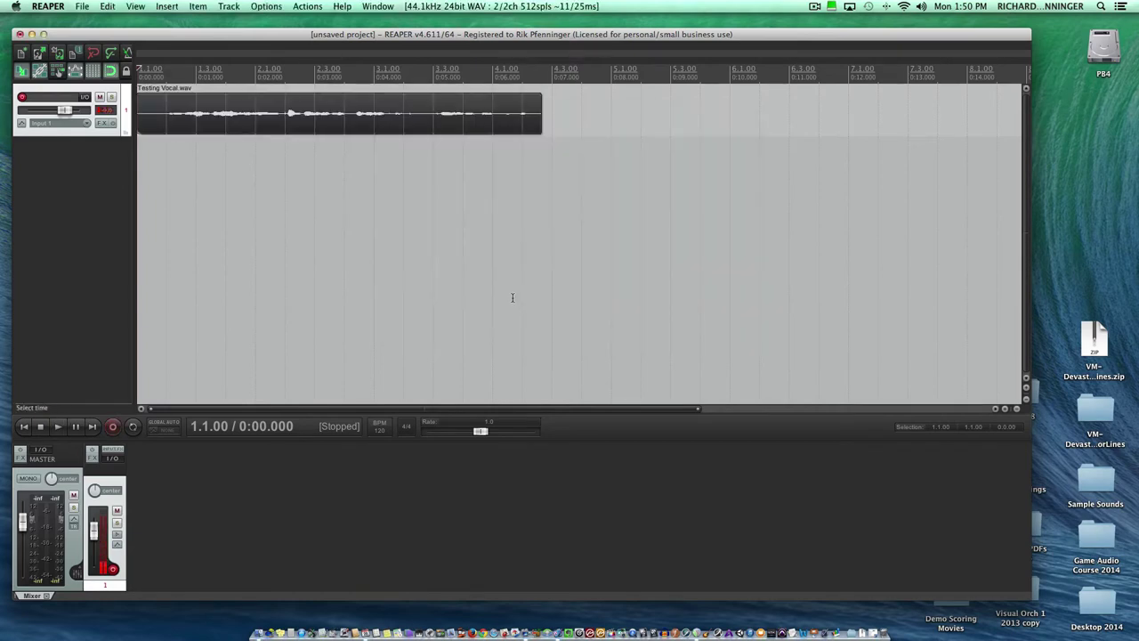
Disarm Track 1 and play the Testing Vocal take back twice.
click(22, 98)
key(space)
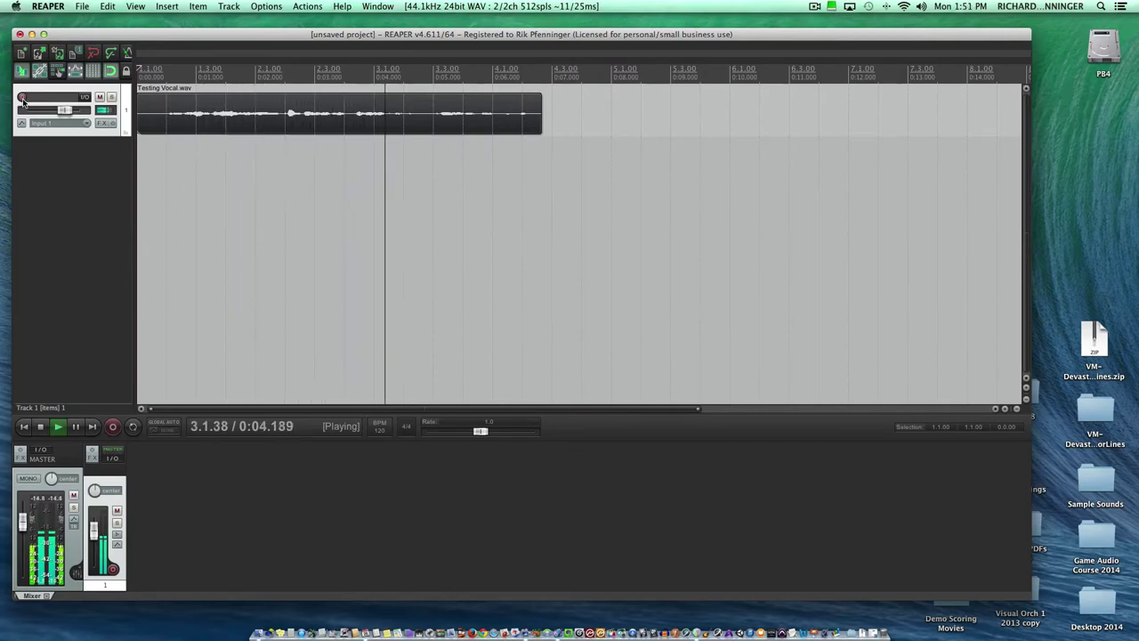
key(space)
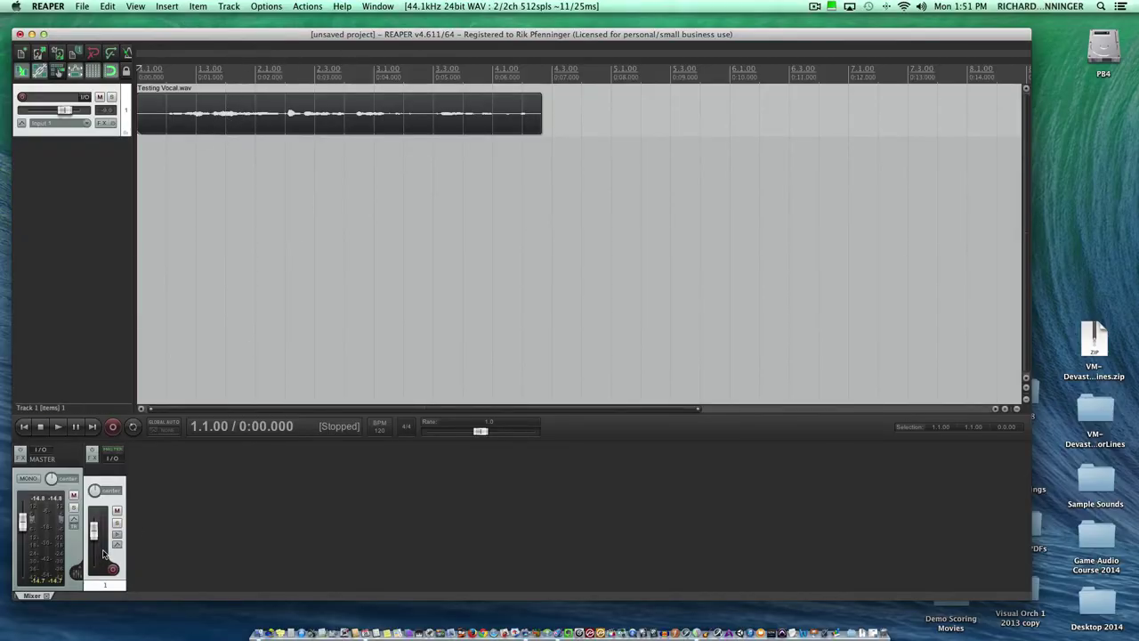
key(space)
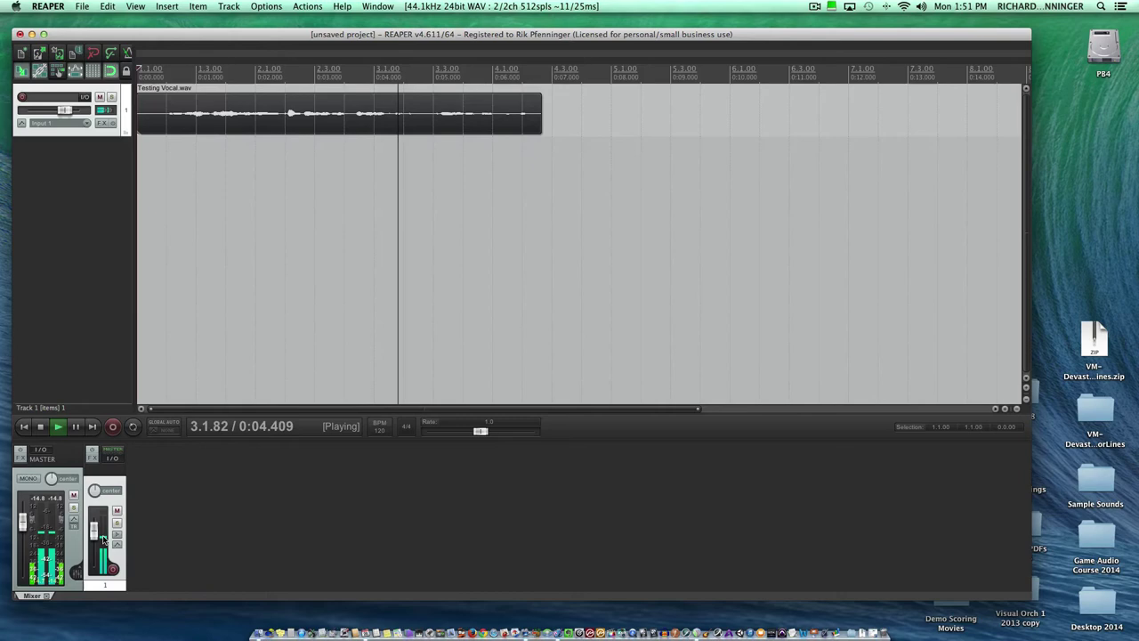
key(space)
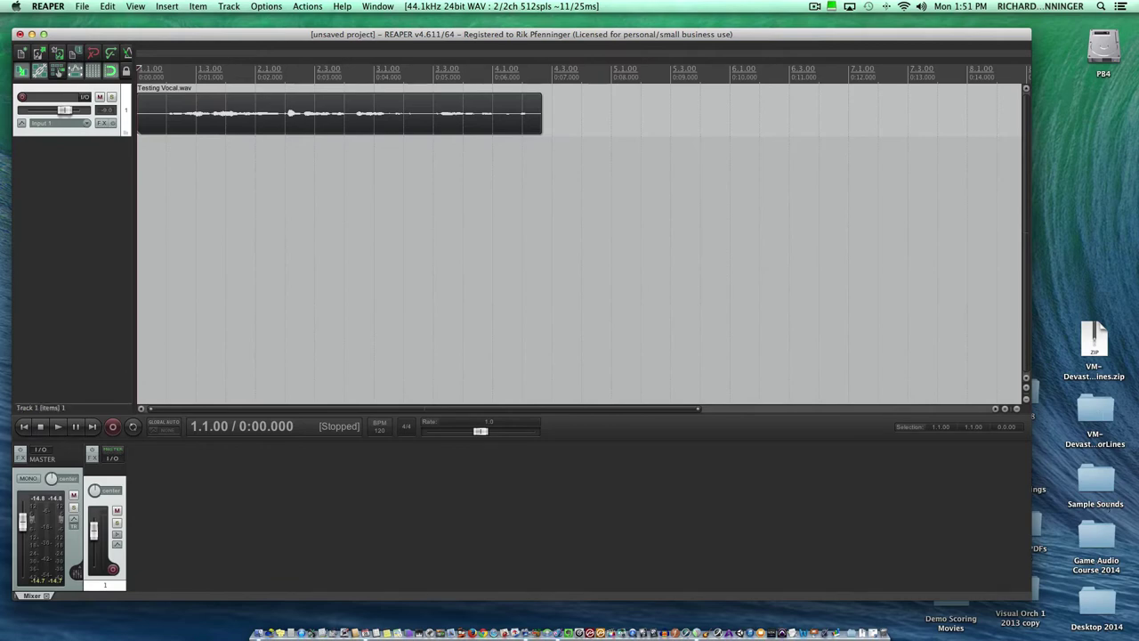
Drag Guitar Loop.mp3 from Sample Sounds onto a new track and set its volume to -21.3 dB.
double_click(1095, 483)
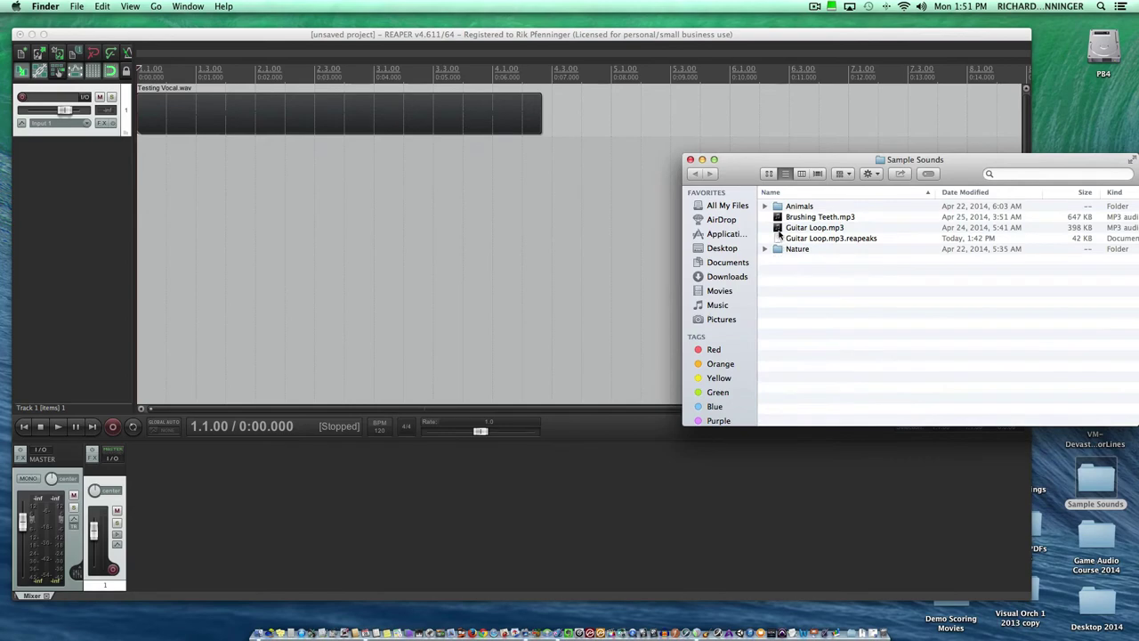
drag(780, 228, 142, 181)
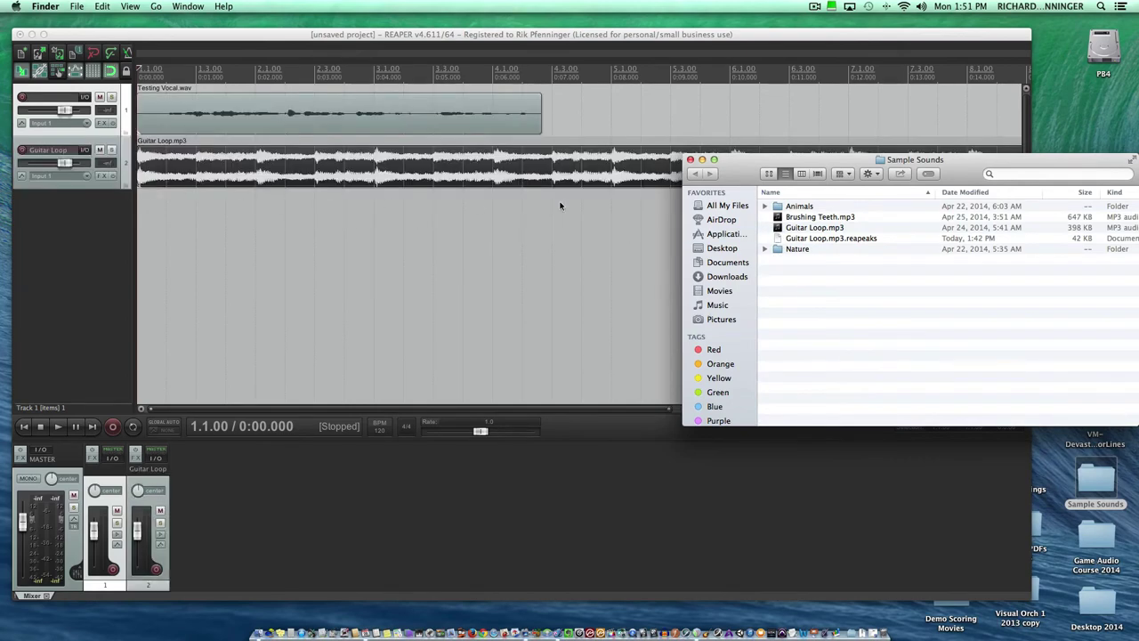
click(690, 159)
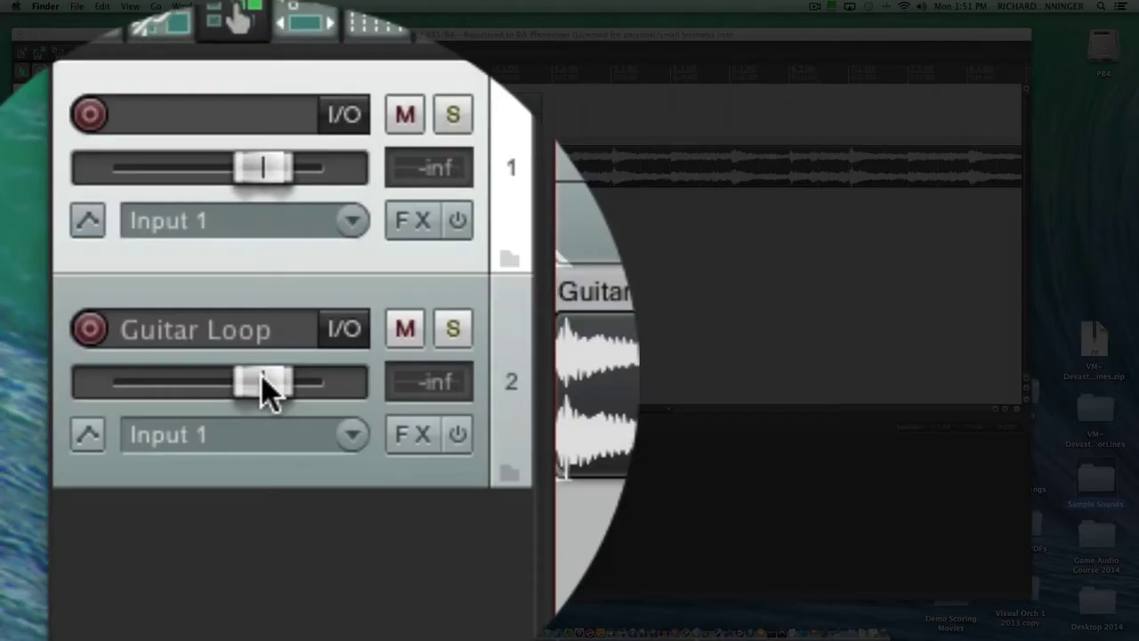
drag(66, 164, 45, 163)
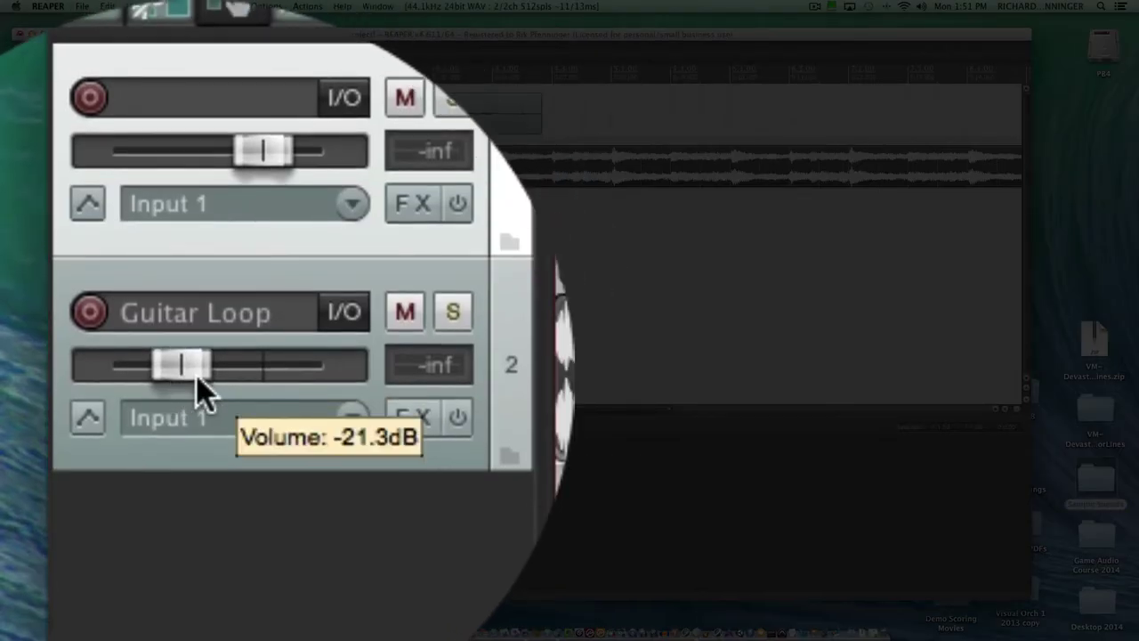
Play the mix while lowering the Guitar Loop track to -29 dB, then stop.
key(space)
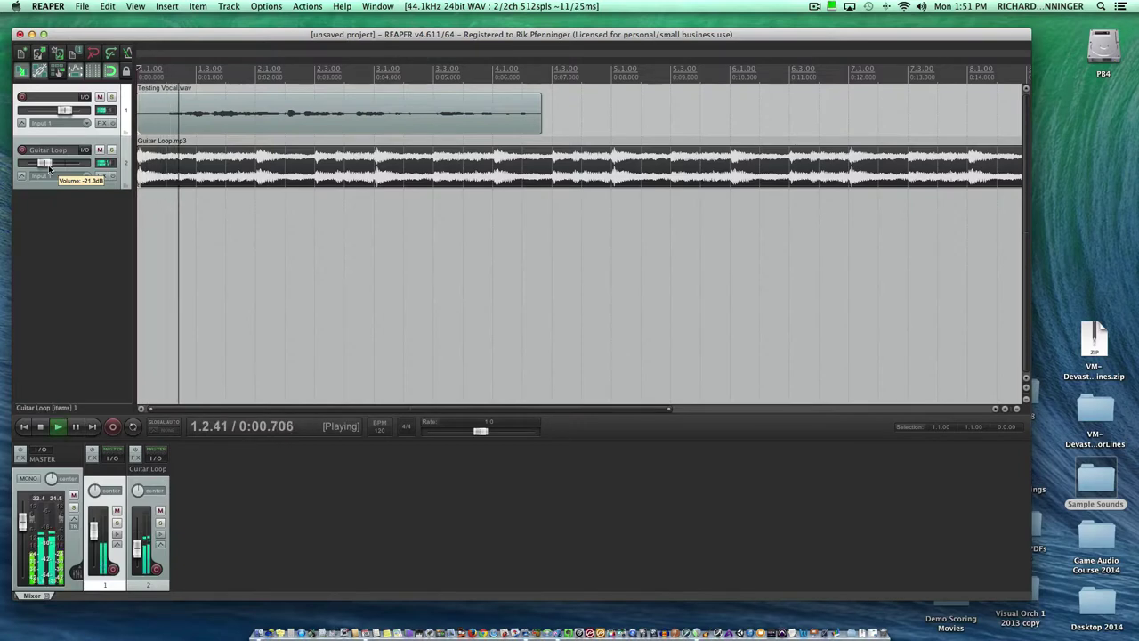
drag(49, 167, 42, 170)
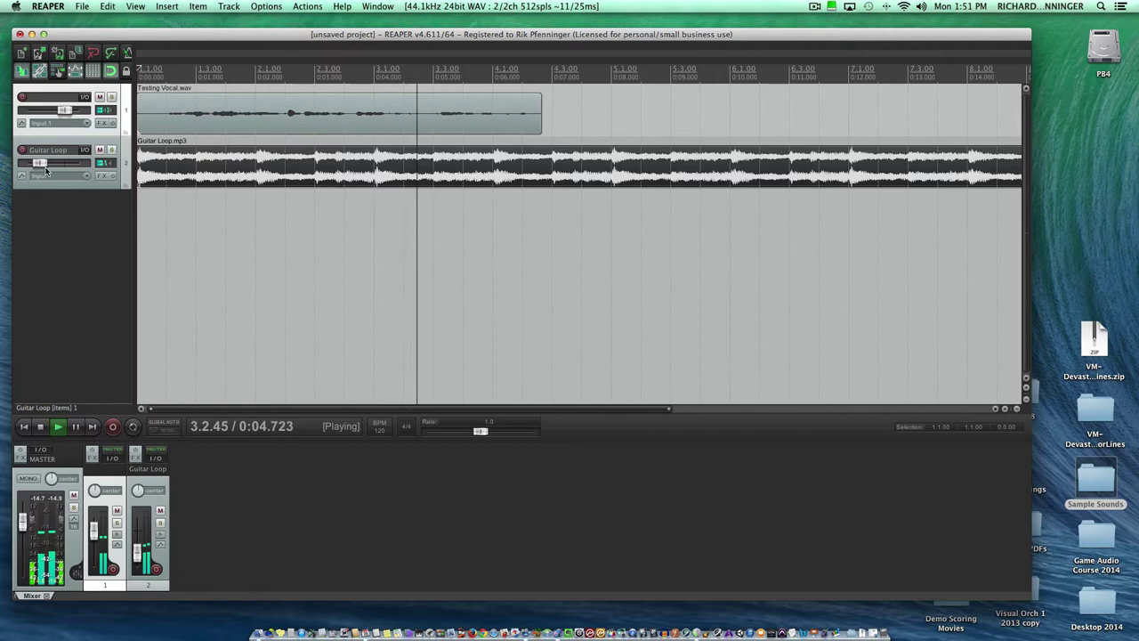
key(space)
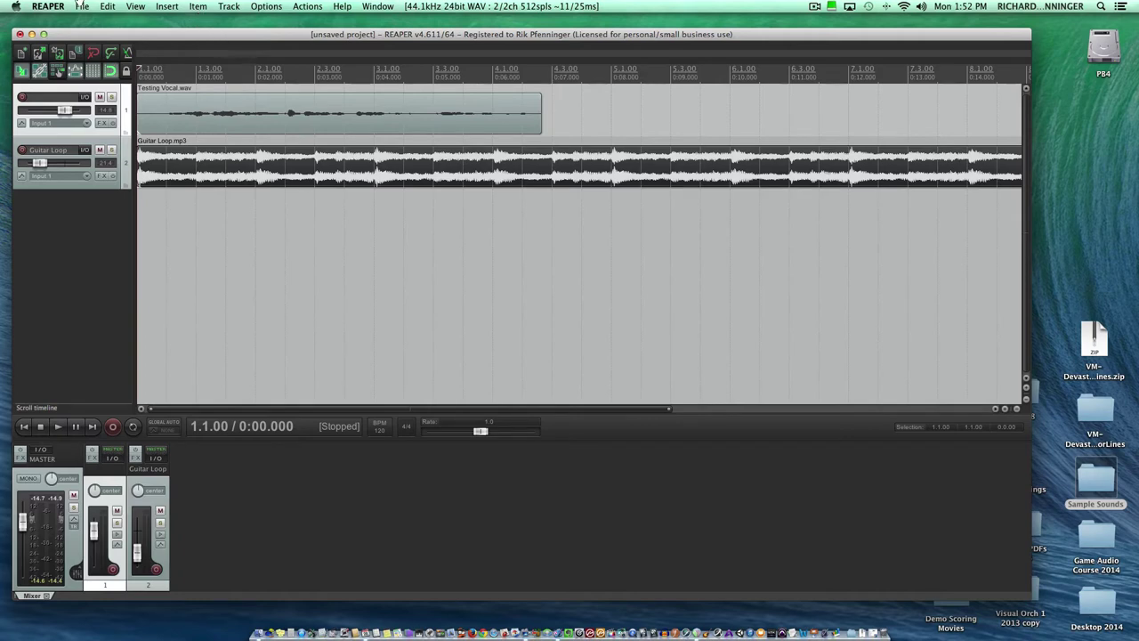
In the Render dialog, name the output 'Testing Loop 1' and keep WAV as the format.
click(82, 7)
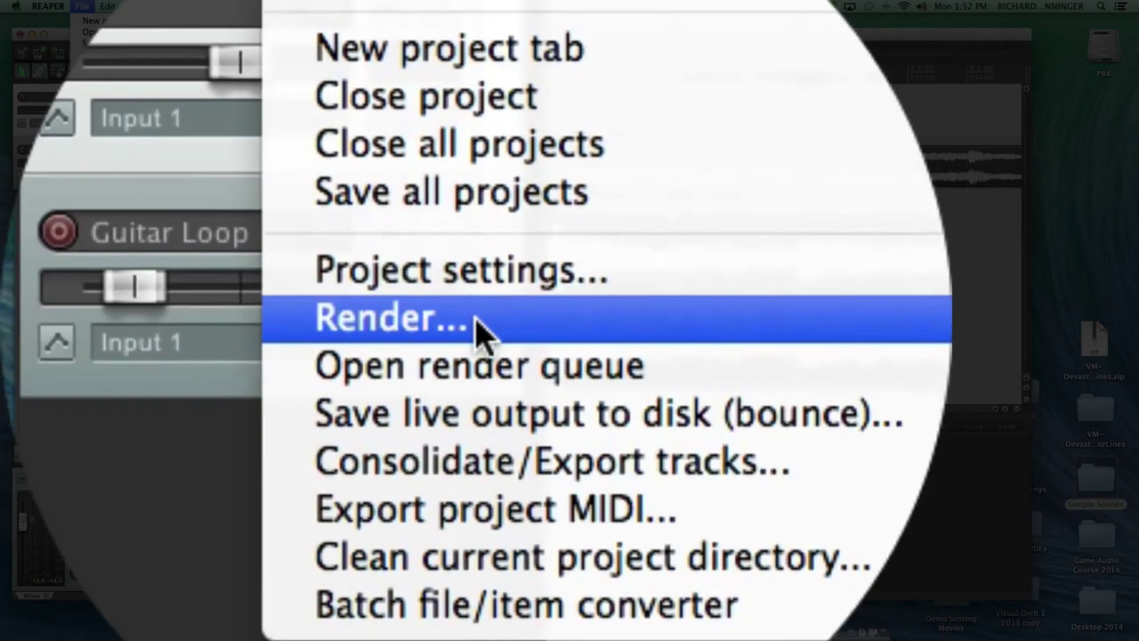
click(477, 333)
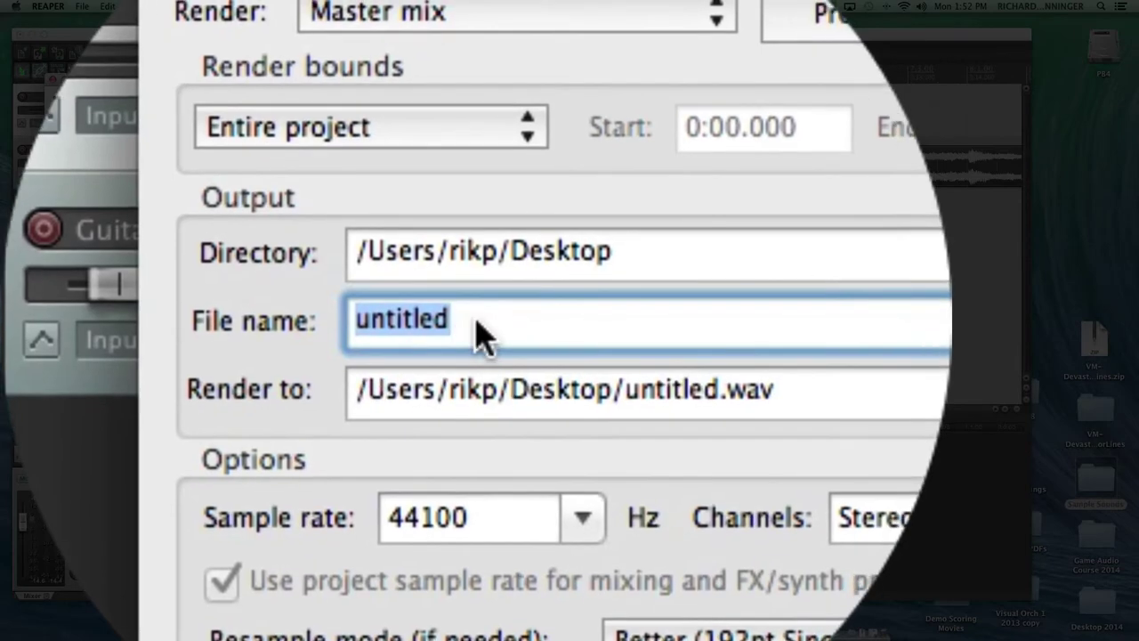
text(Tes)
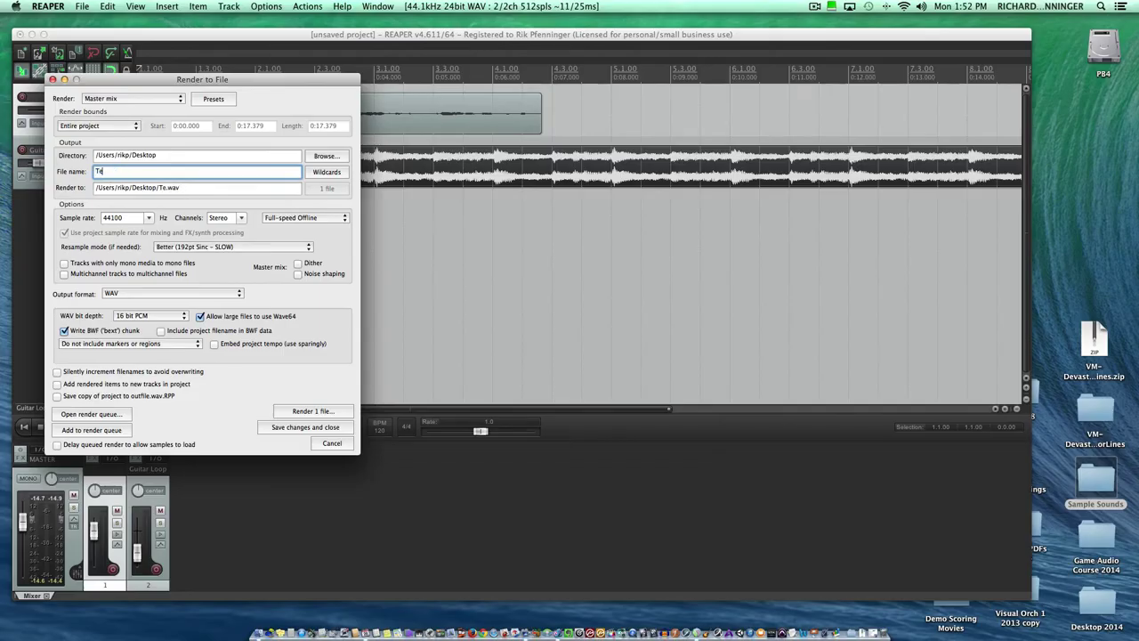
text(ting Go)
key(BackSpace)
key(BackSpace)
text(Loop)
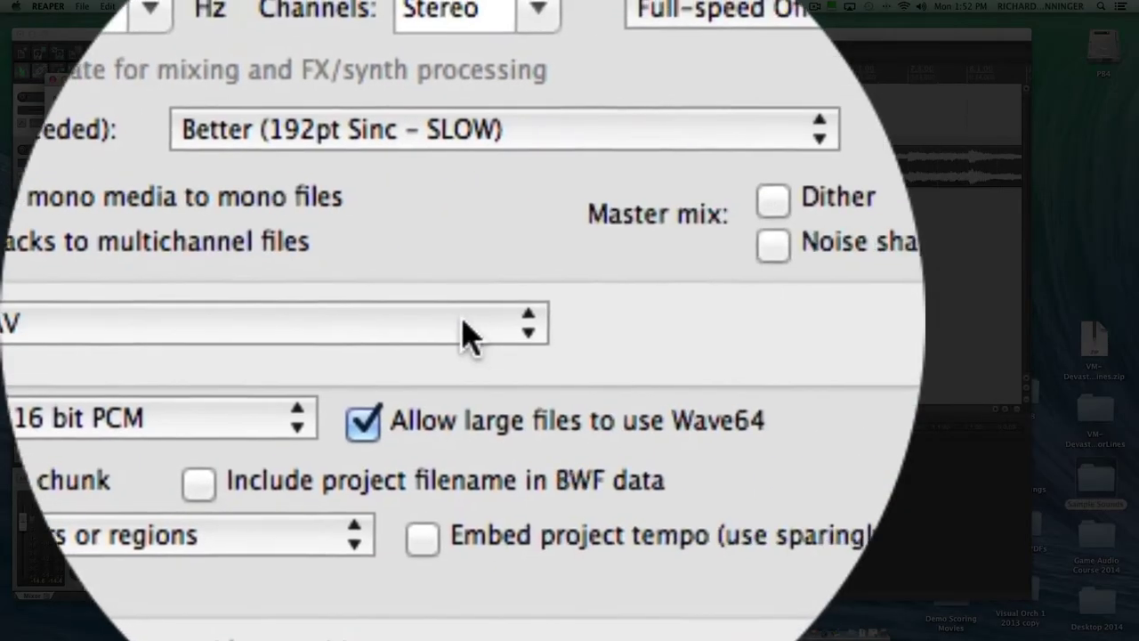
click(238, 294)
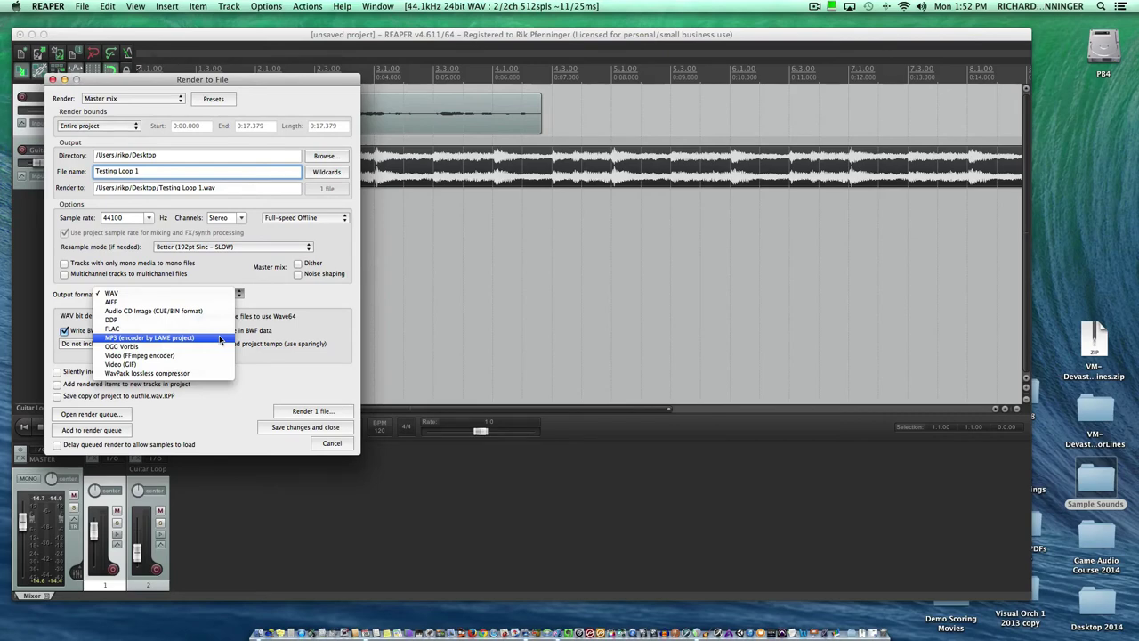
click(275, 291)
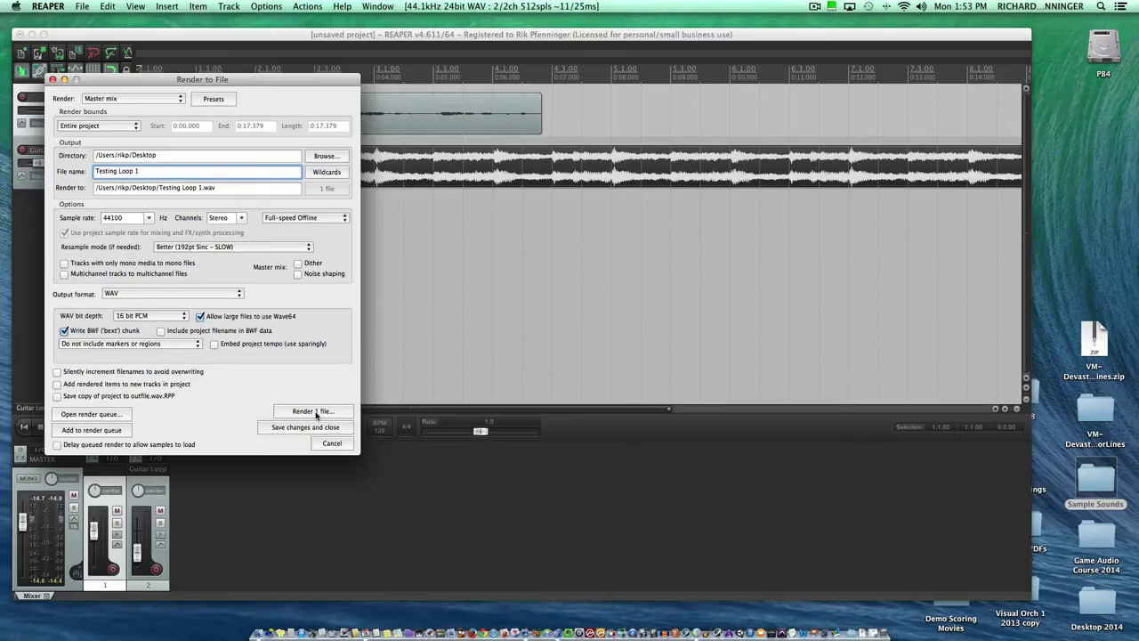
Render Testing Loop 1.wav, close the report, and check the file on the Desktop.
click(313, 411)
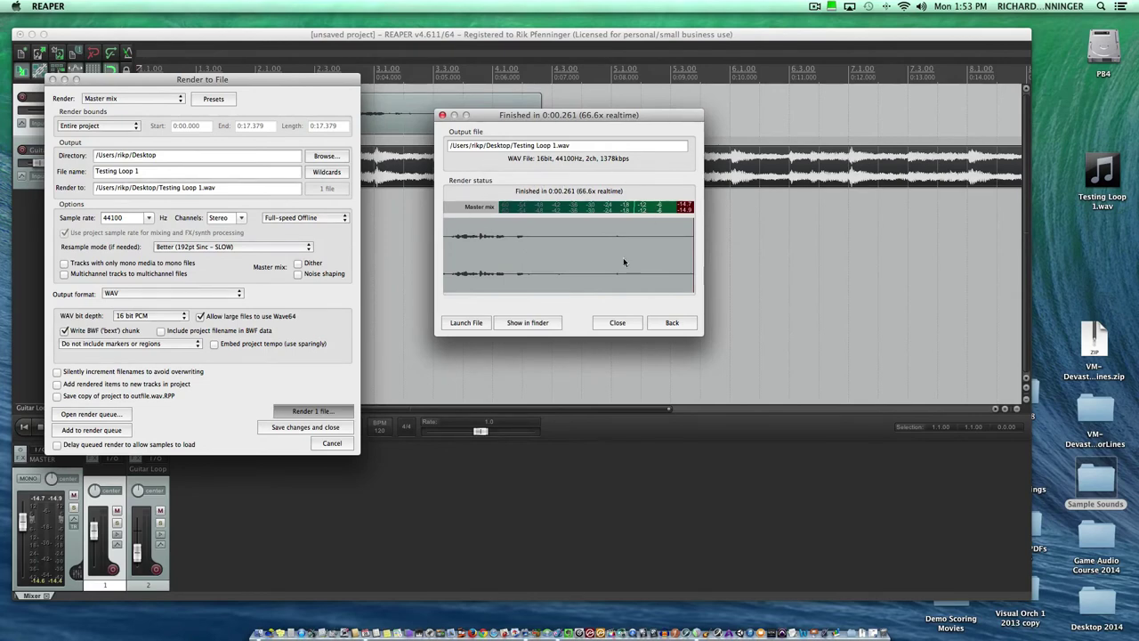
click(617, 323)
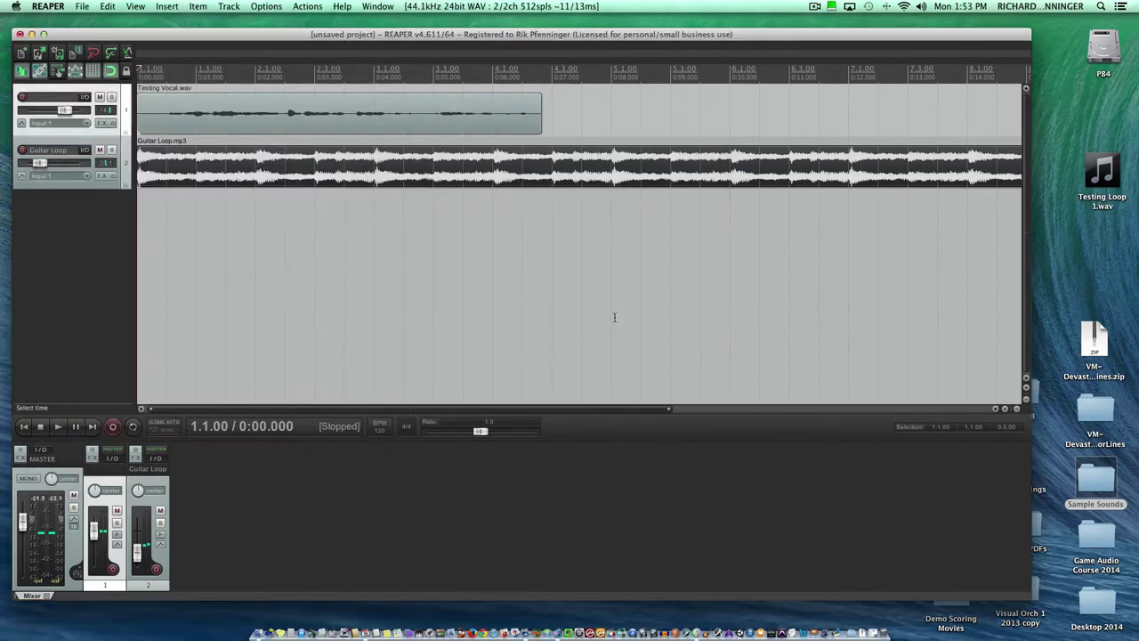
click(1076, 260)
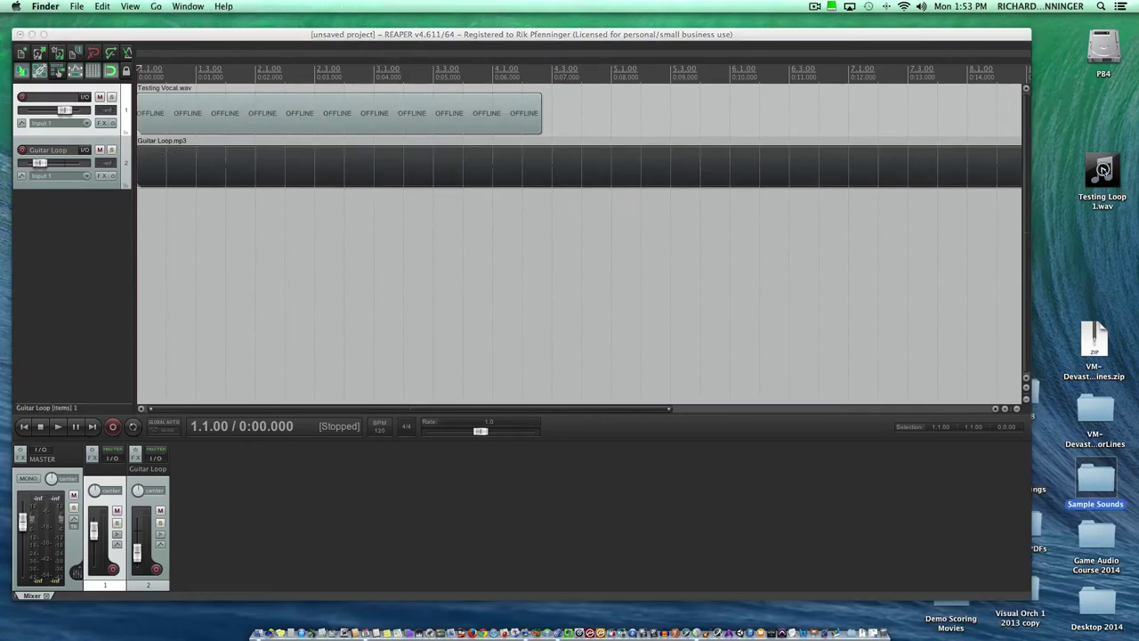
click(1101, 169)
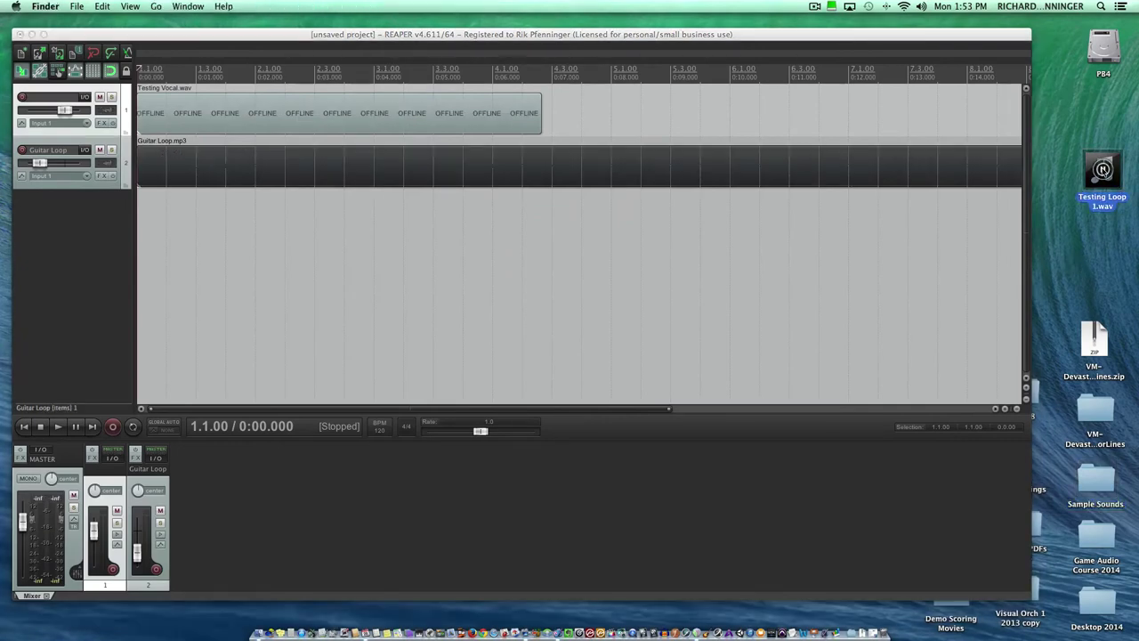
click(852, 307)
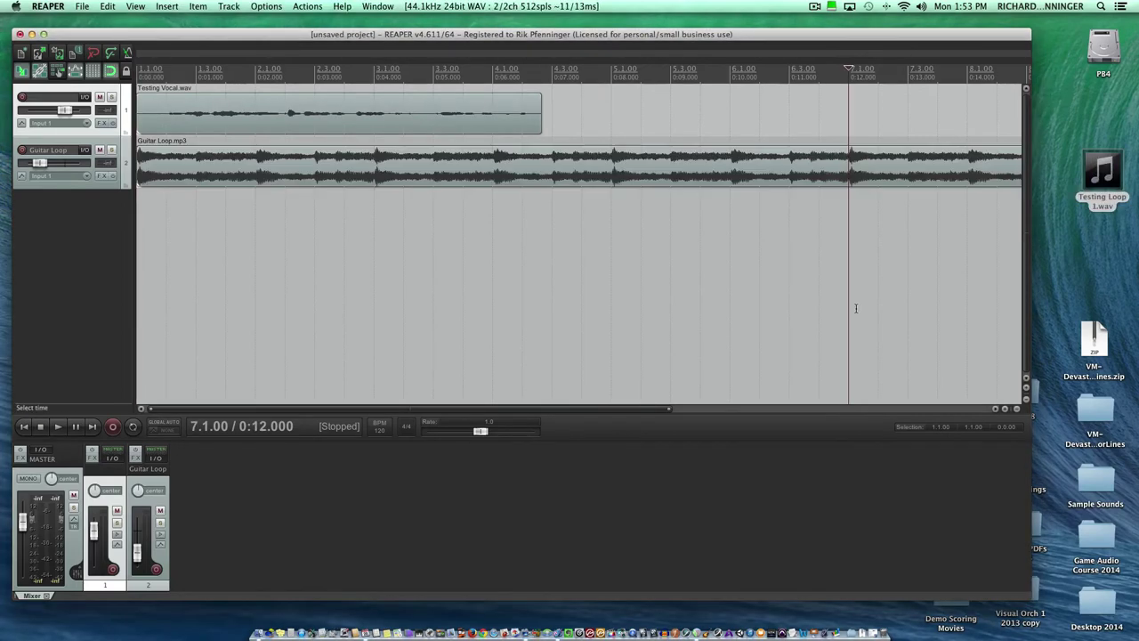
Return to the project start and save as 'Testing Loop Project' in its own folder with copied media.
click(24, 426)
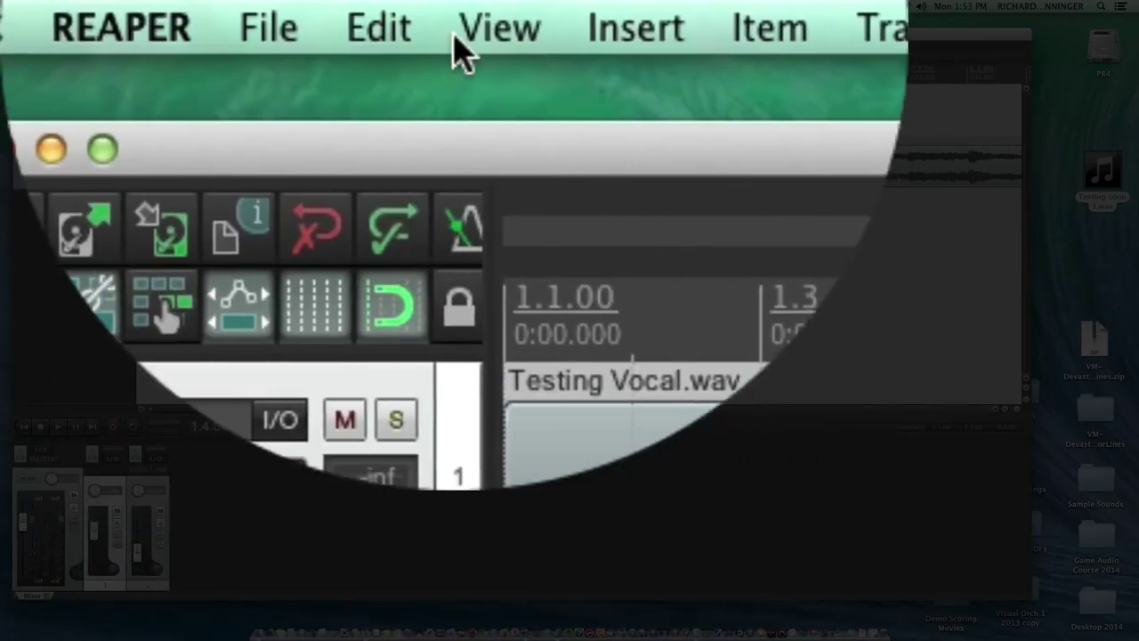
click(268, 27)
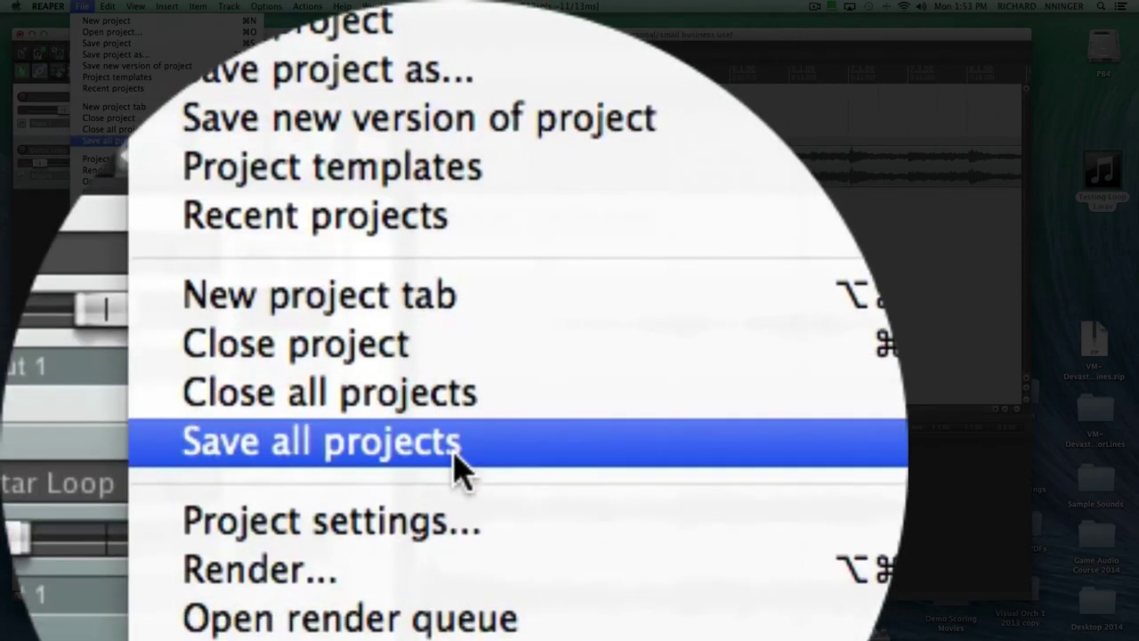
click(458, 469)
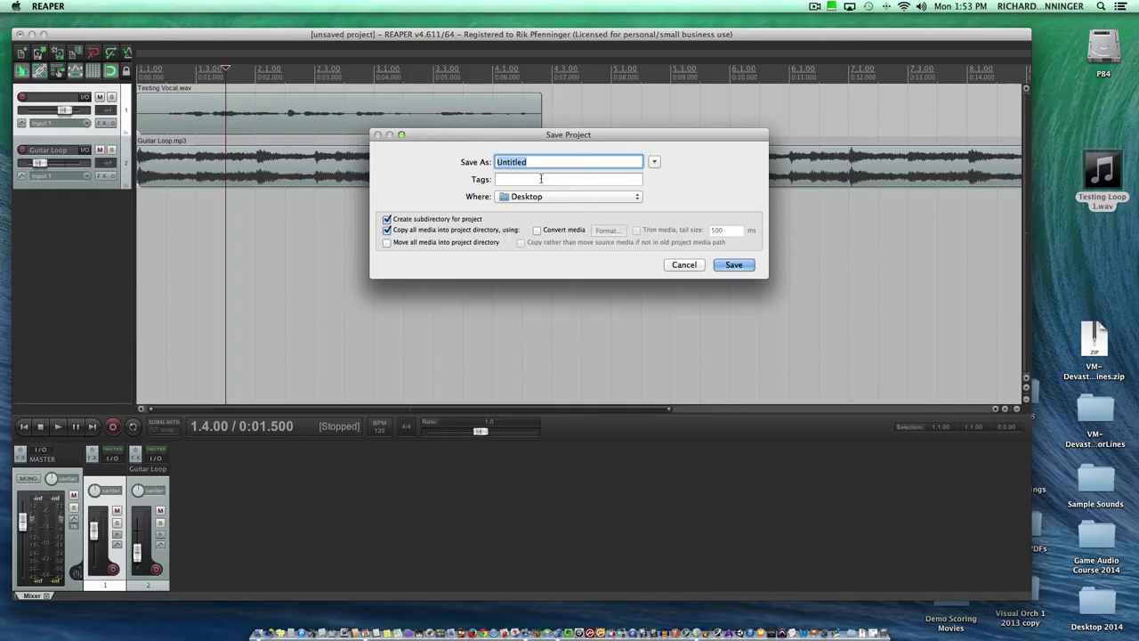
text(Testing Loop Project)
click(717, 265)
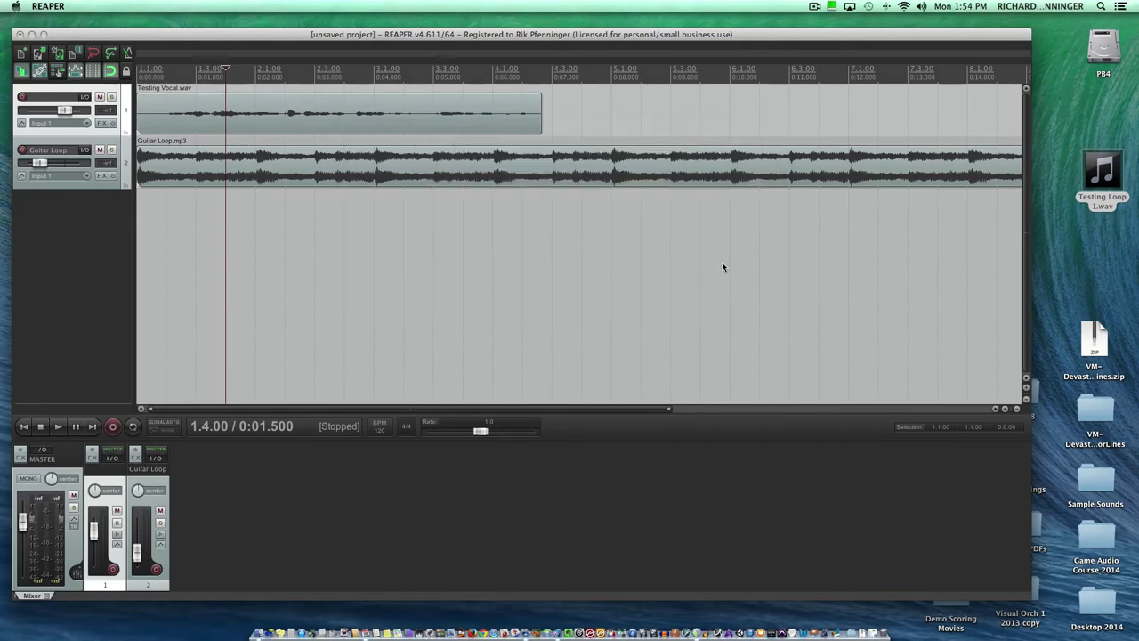
Open the Testing Loop Project folder on the desktop and create a 'Mixdowns' subfolder in it.
click(31, 34)
drag(1112, 245, 811, 230)
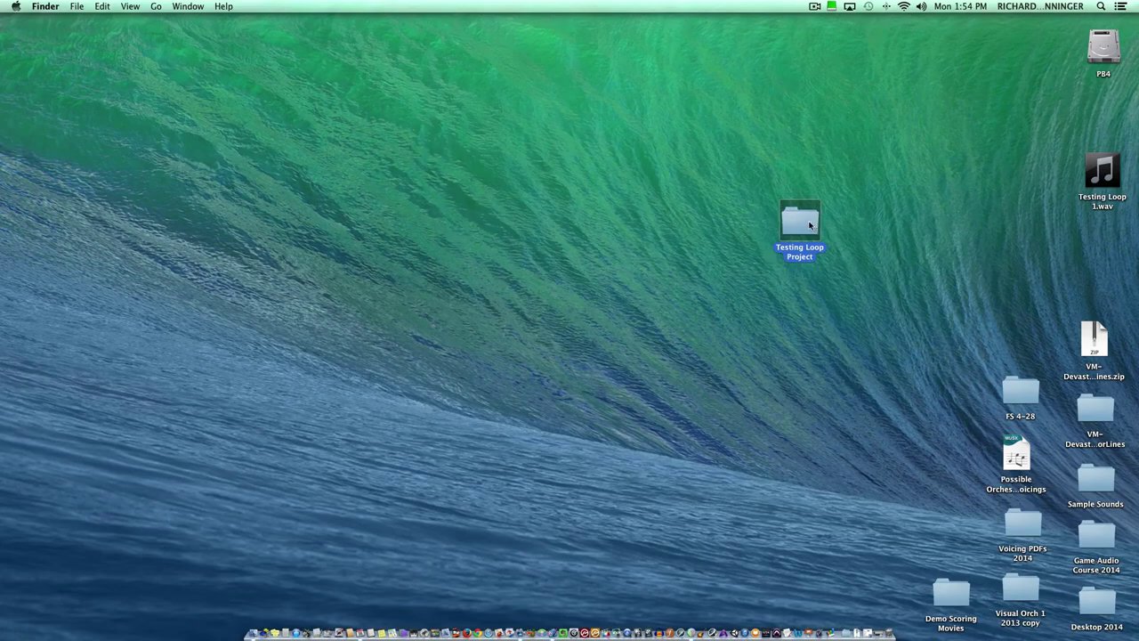
double_click(807, 224)
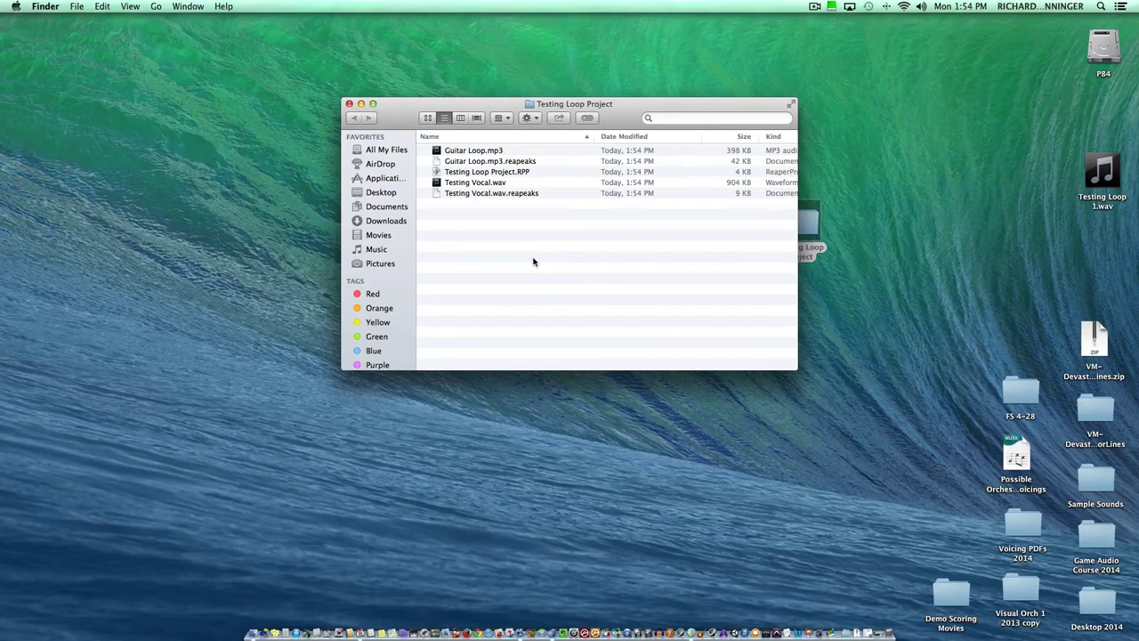
key(super+shift+n)
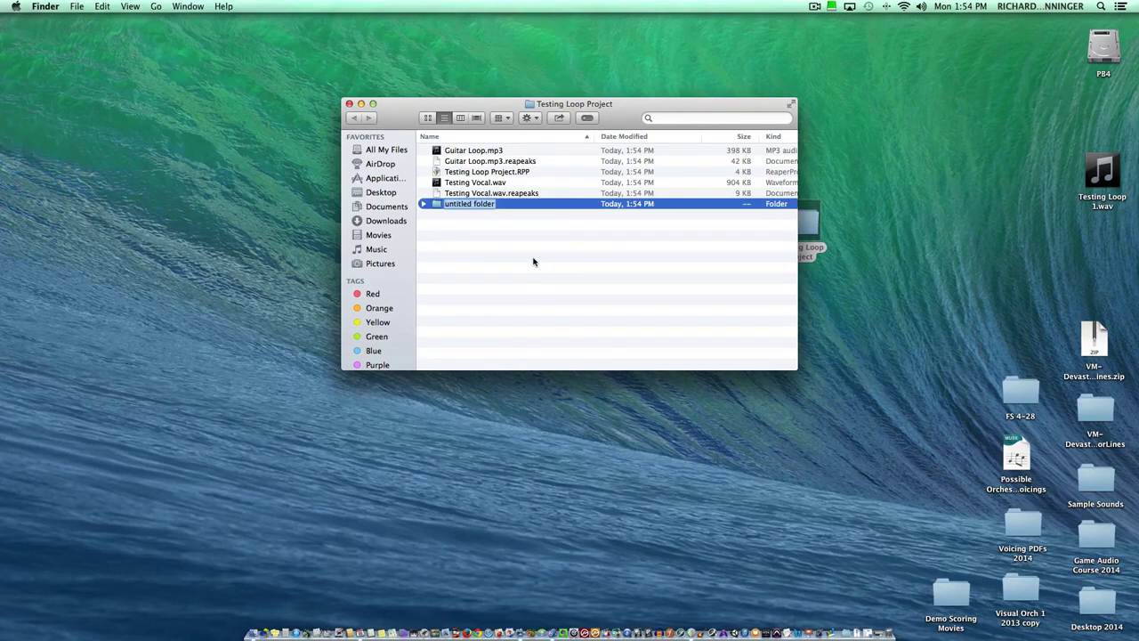
text(Mixdo)
text(ww)
key(BackSpace)
key(BackSpace)
text(wns)
key(Return)
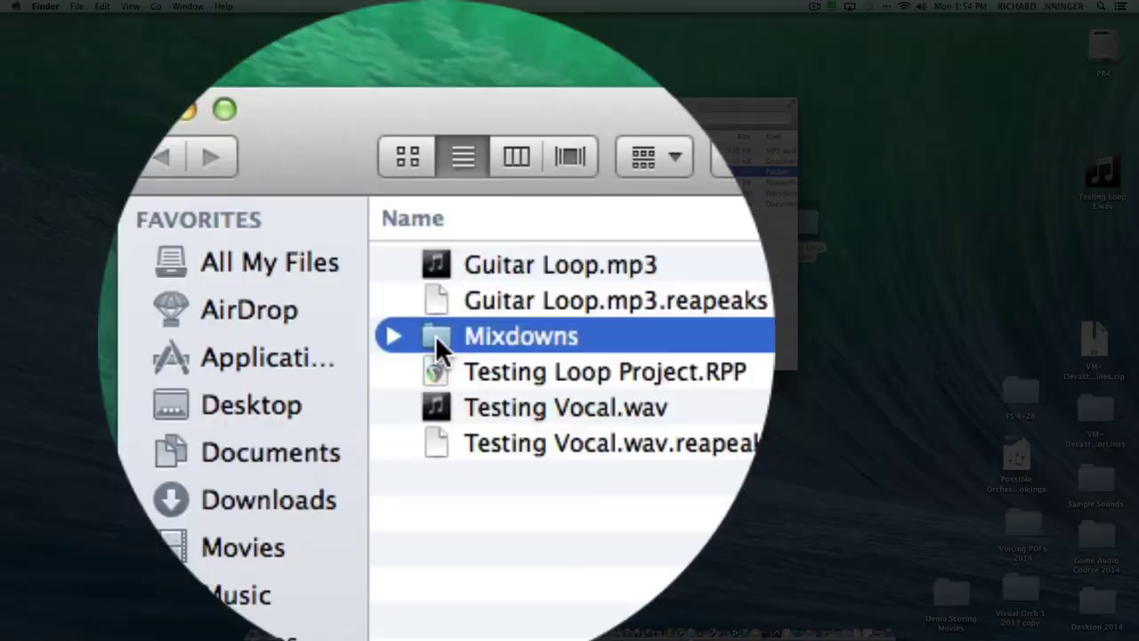
Move Testing Loop 1.wav from the desktop into Mixdowns, then close the folder window.
double_click(437, 175)
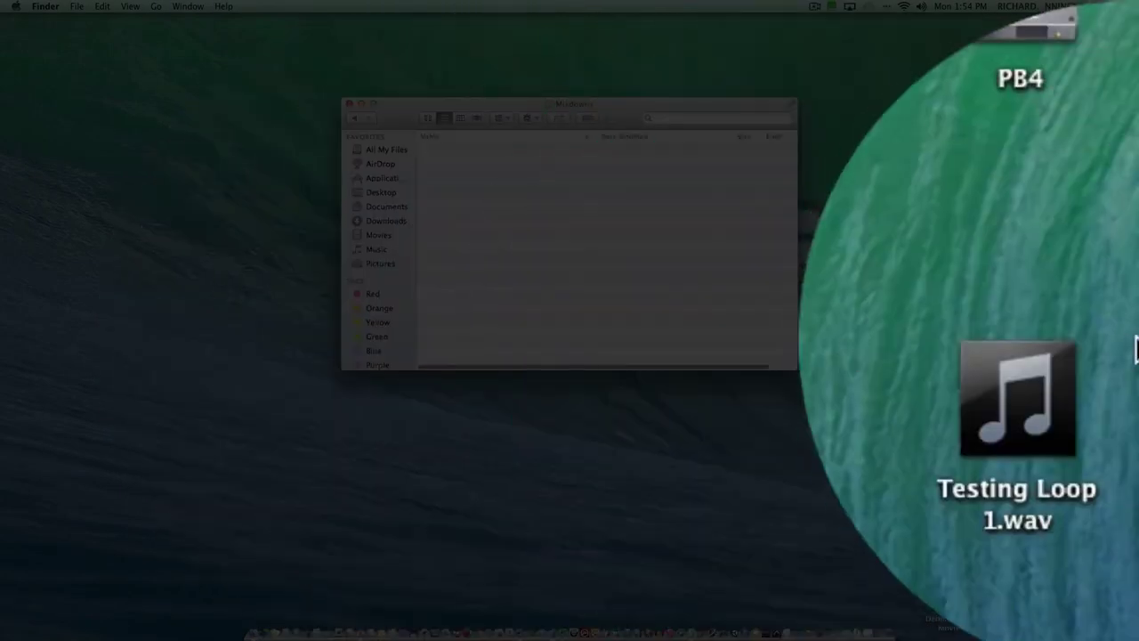
drag(1093, 169, 649, 178)
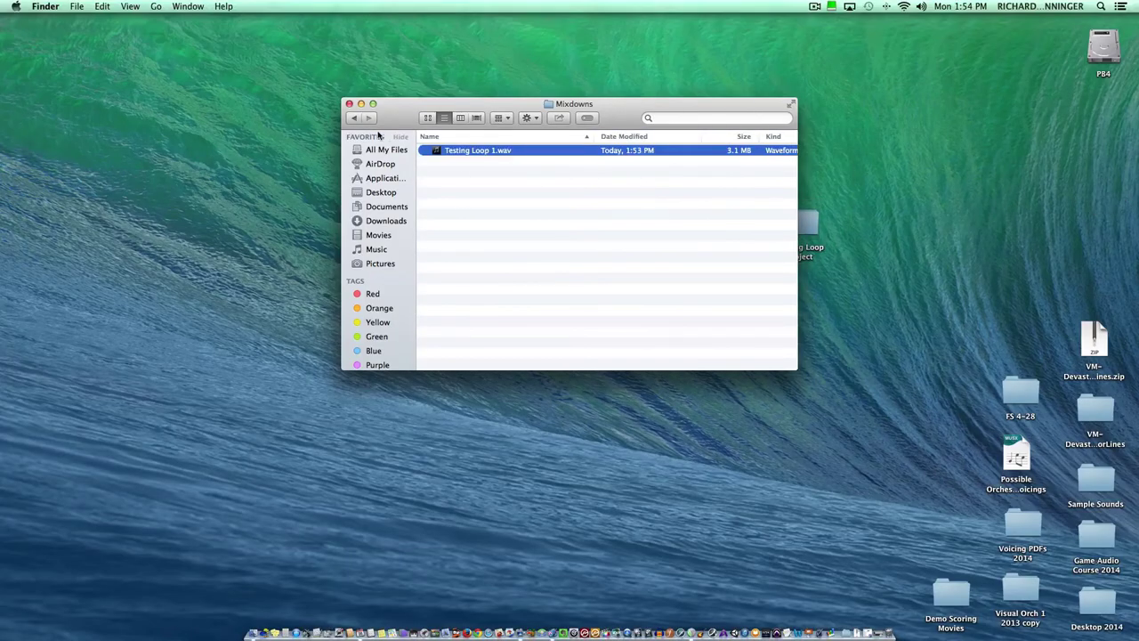
click(353, 117)
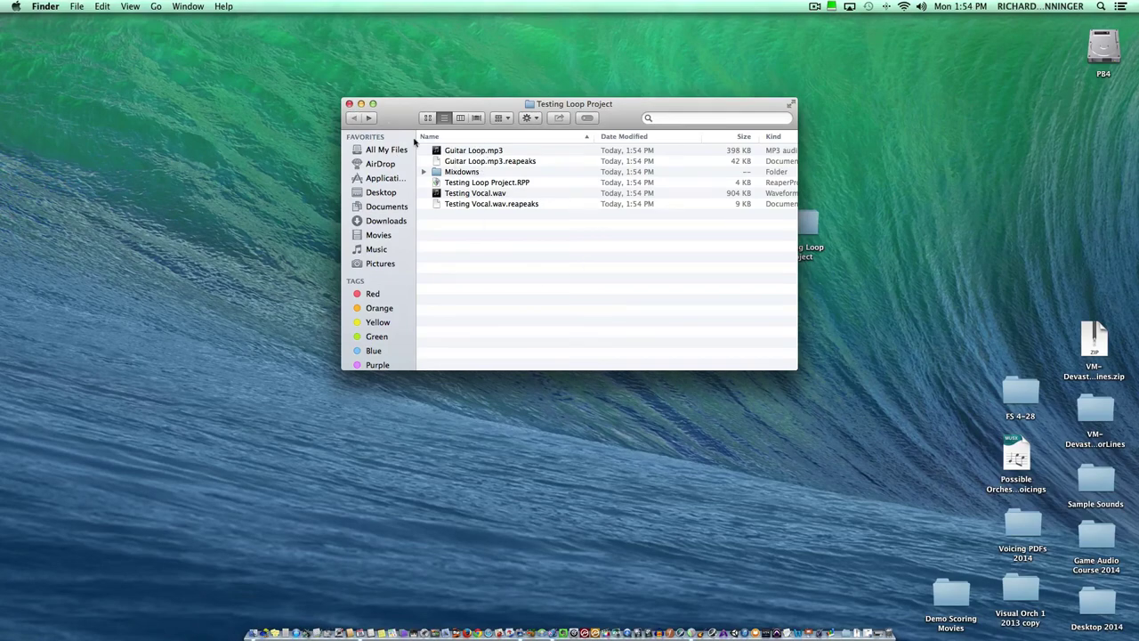
click(349, 104)
click(797, 223)
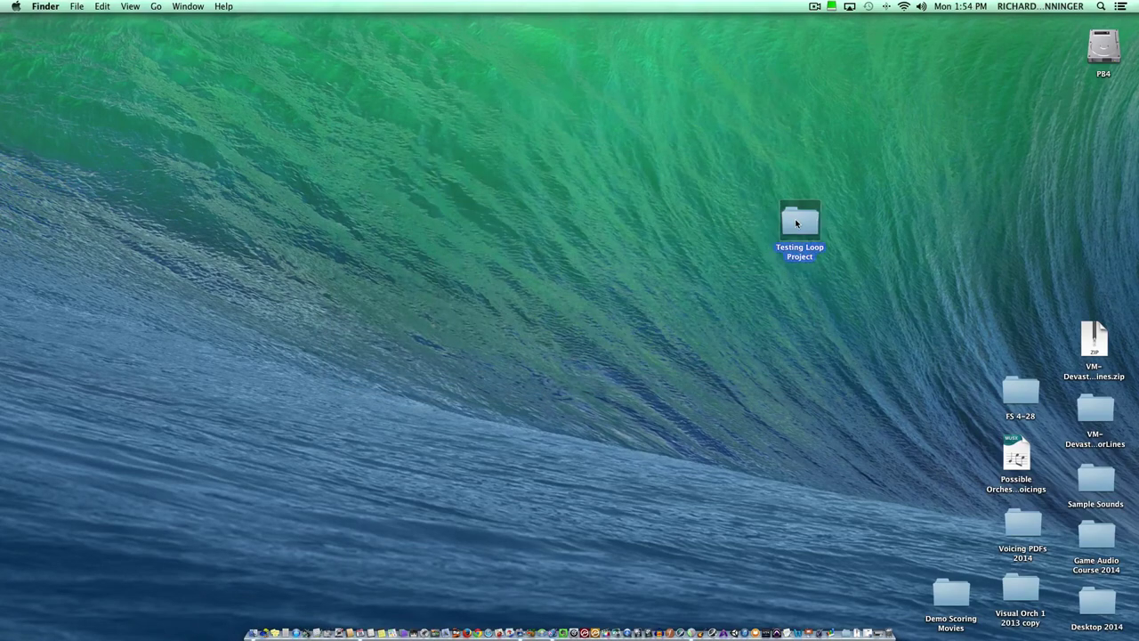
Drag the Testing Loop Project folder to the desktop's right edge among the other icons, then deselect it.
drag(796, 224, 1086, 258)
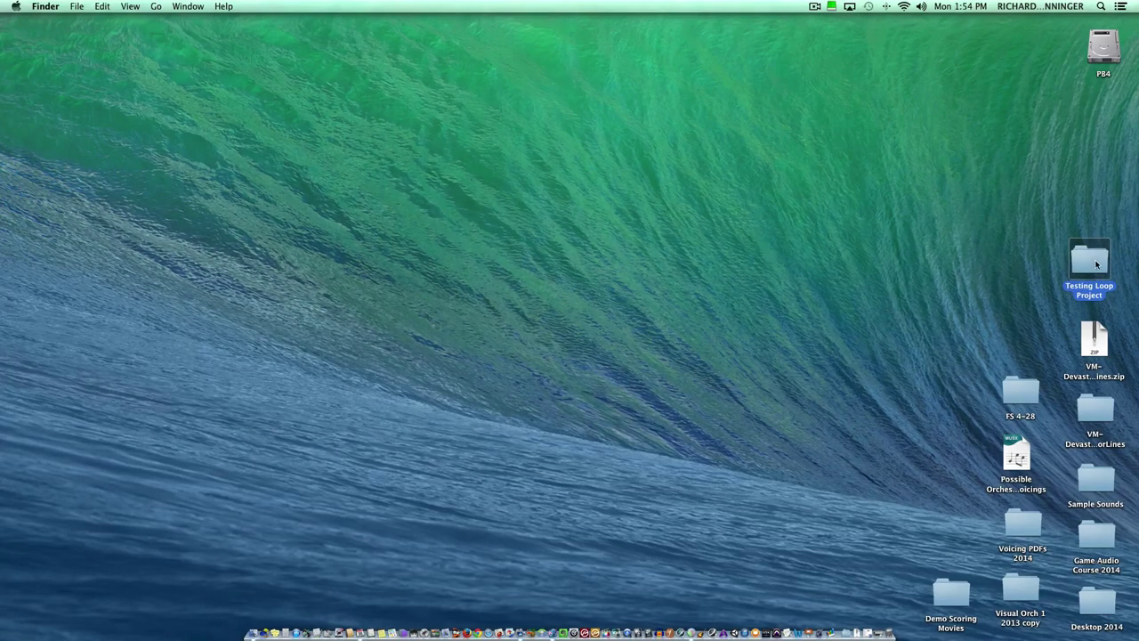
click(967, 255)
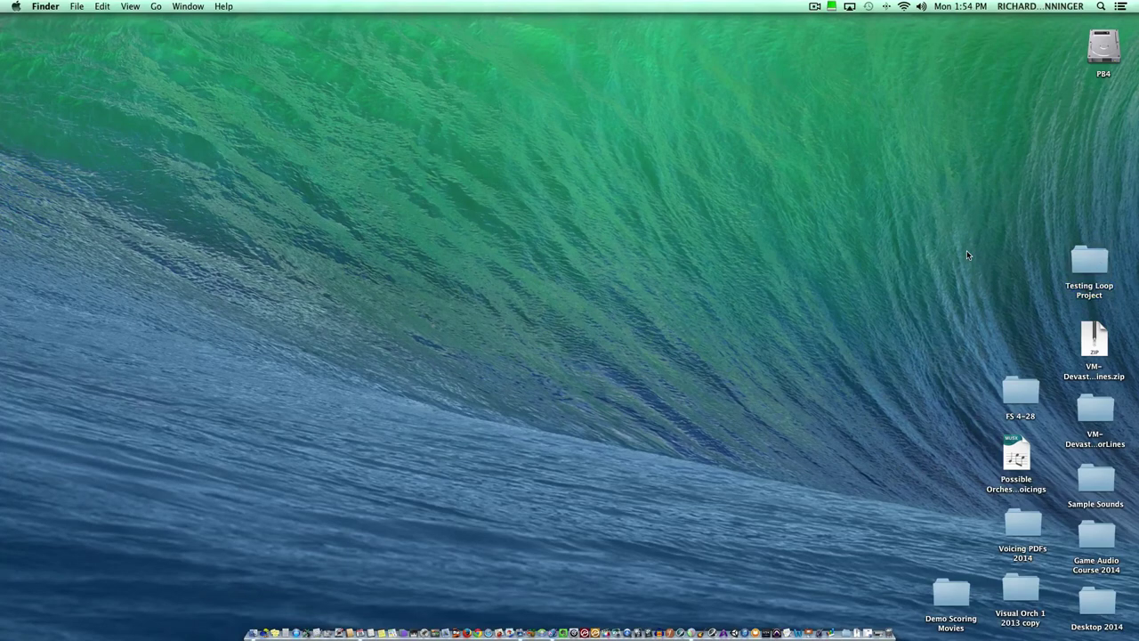